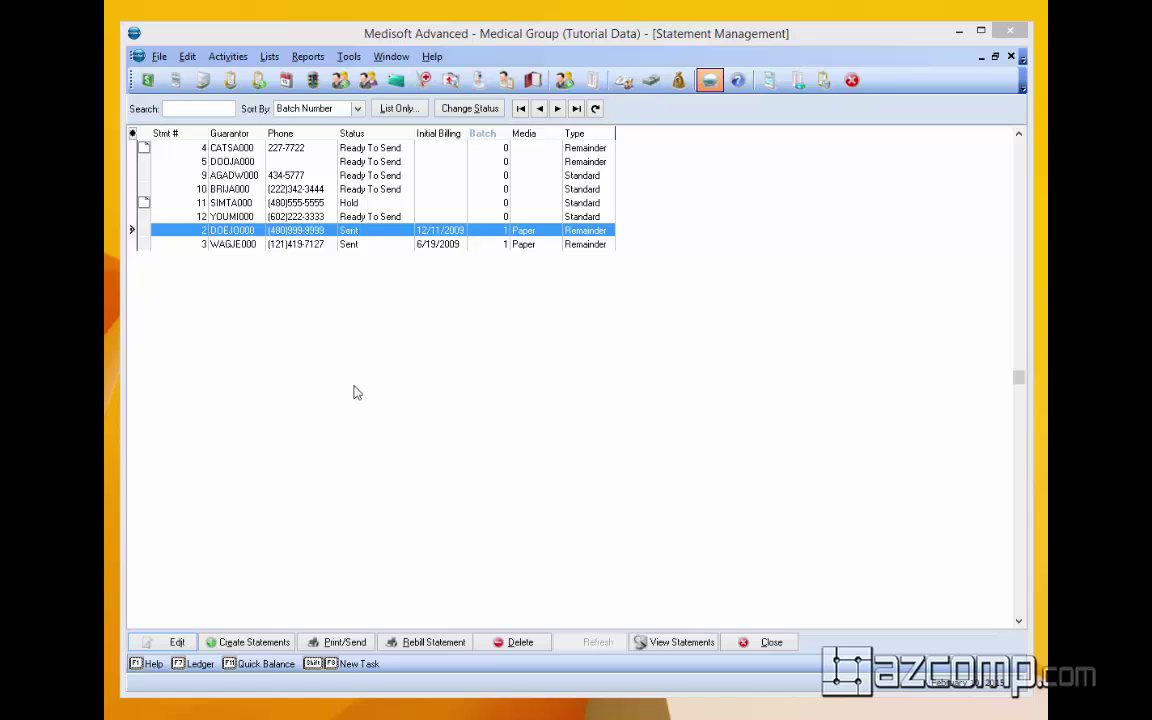
Step: Open the Reports menu from the Statement Management screen
left_click(298, 57)
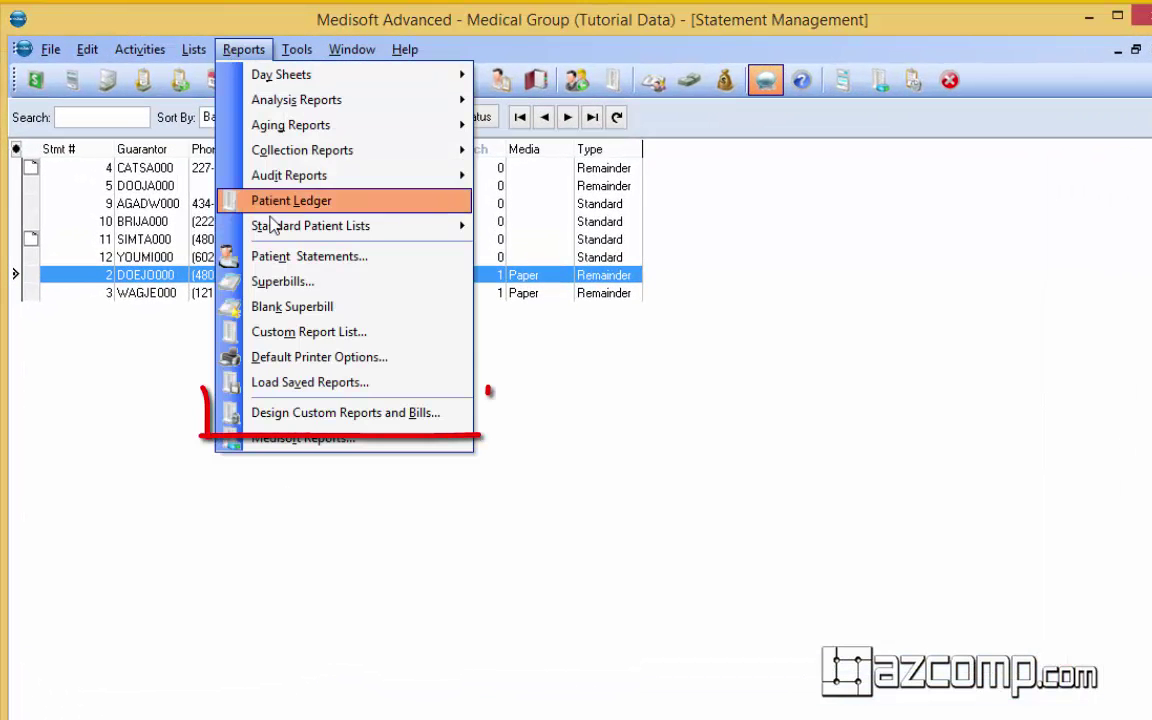
Step: Open the *Remainder Statement (All Pmts/Deduct) report in the custom report designer
left_click(318, 418)
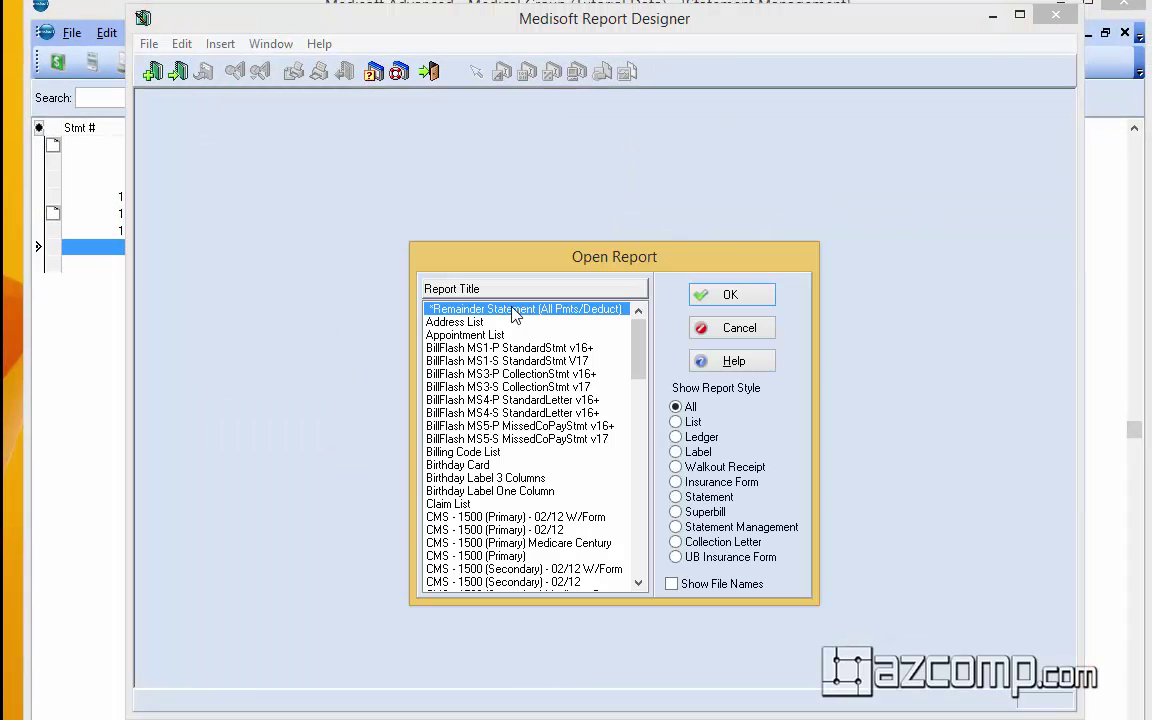
double_click(509, 310)
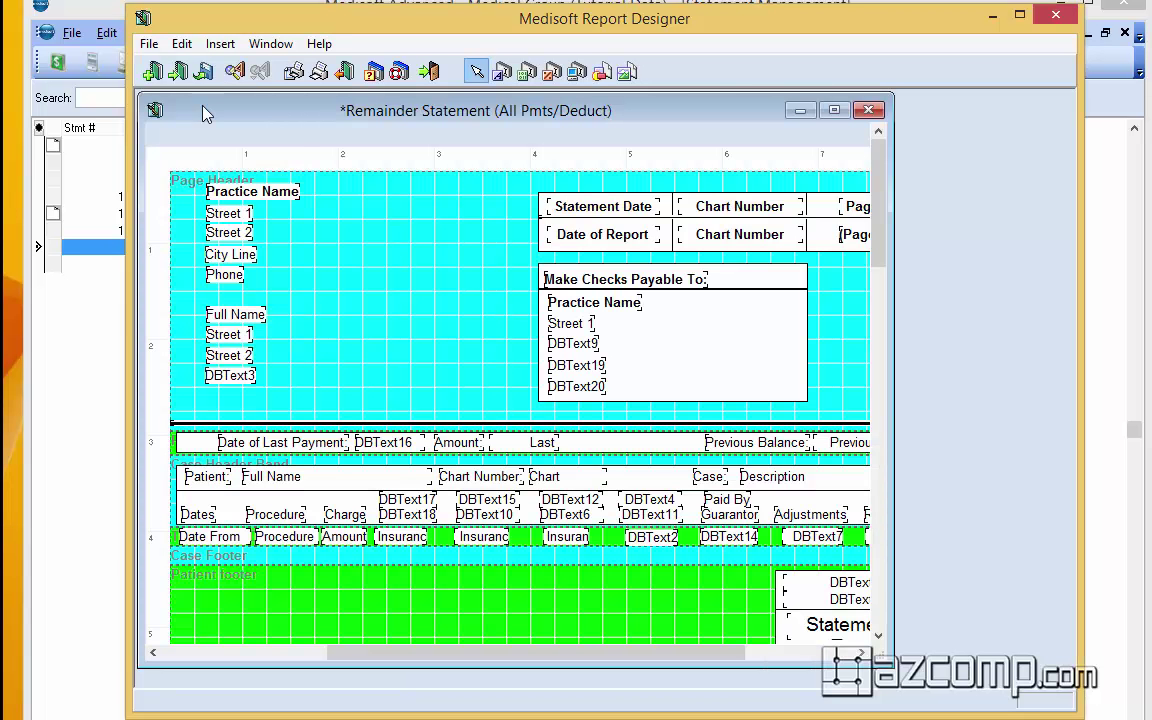
left_click(145, 44)
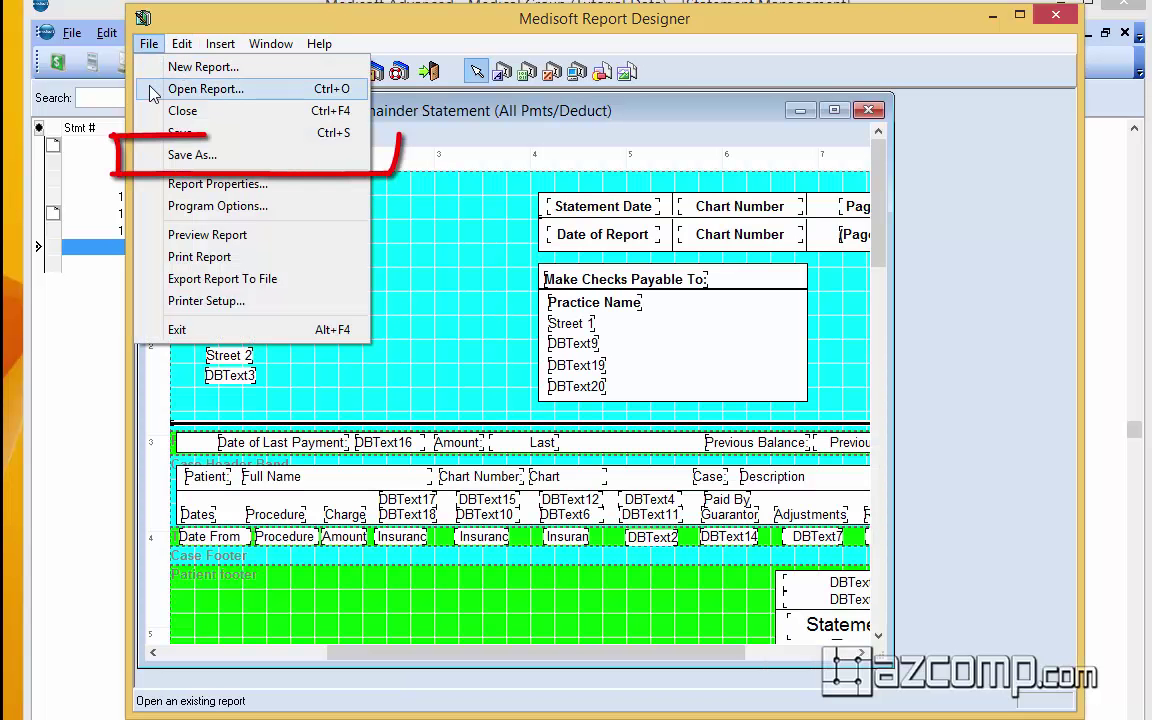
Step: Save a copy of the report titled '*Remainder Statement (All Pmt/Ded) logo'
left_click(149, 155)
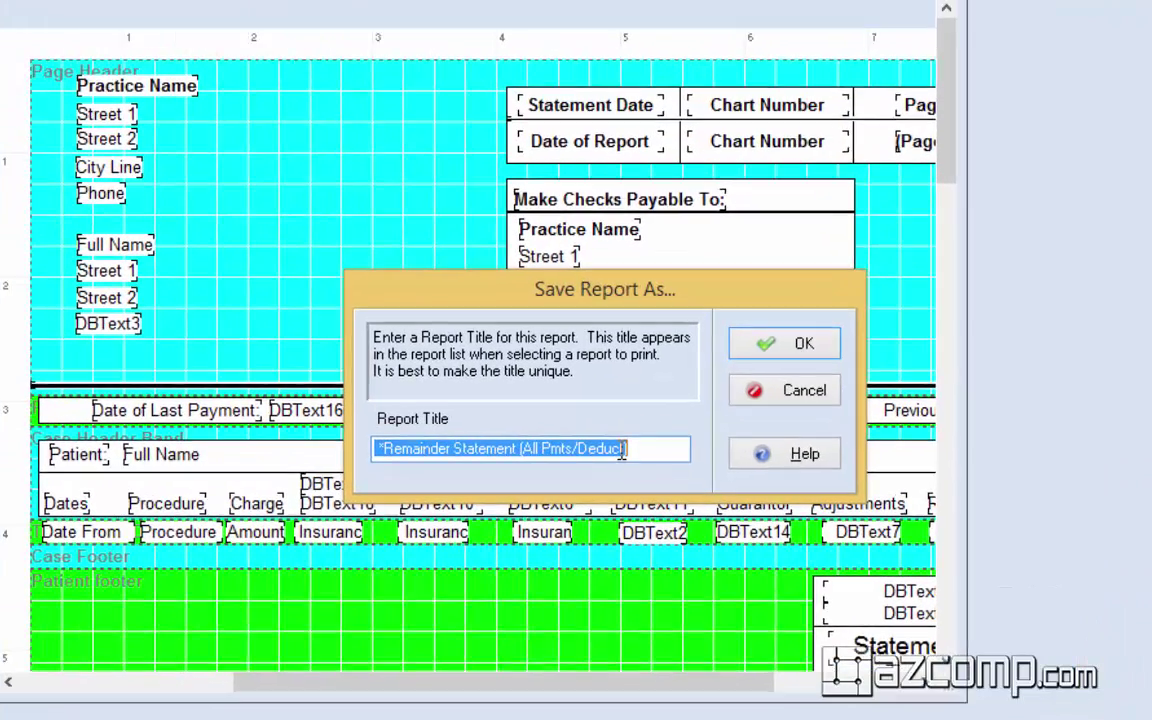
left_click(626, 472)
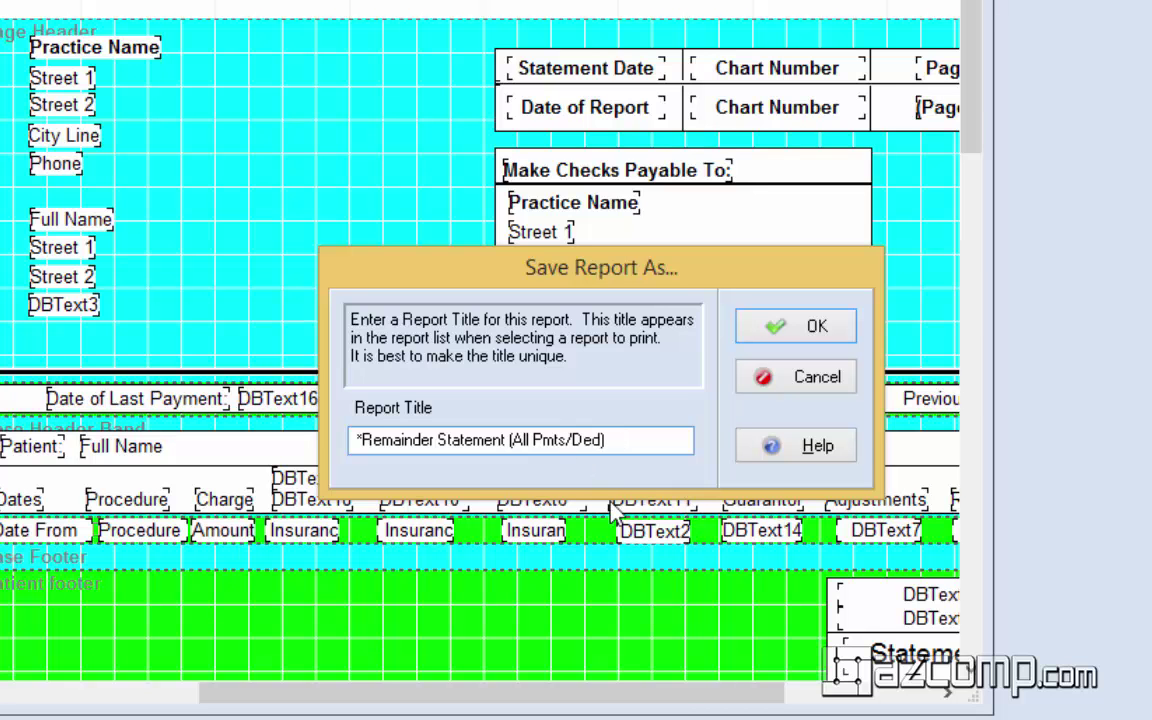
left_click(556, 442)
key("BackSpace")
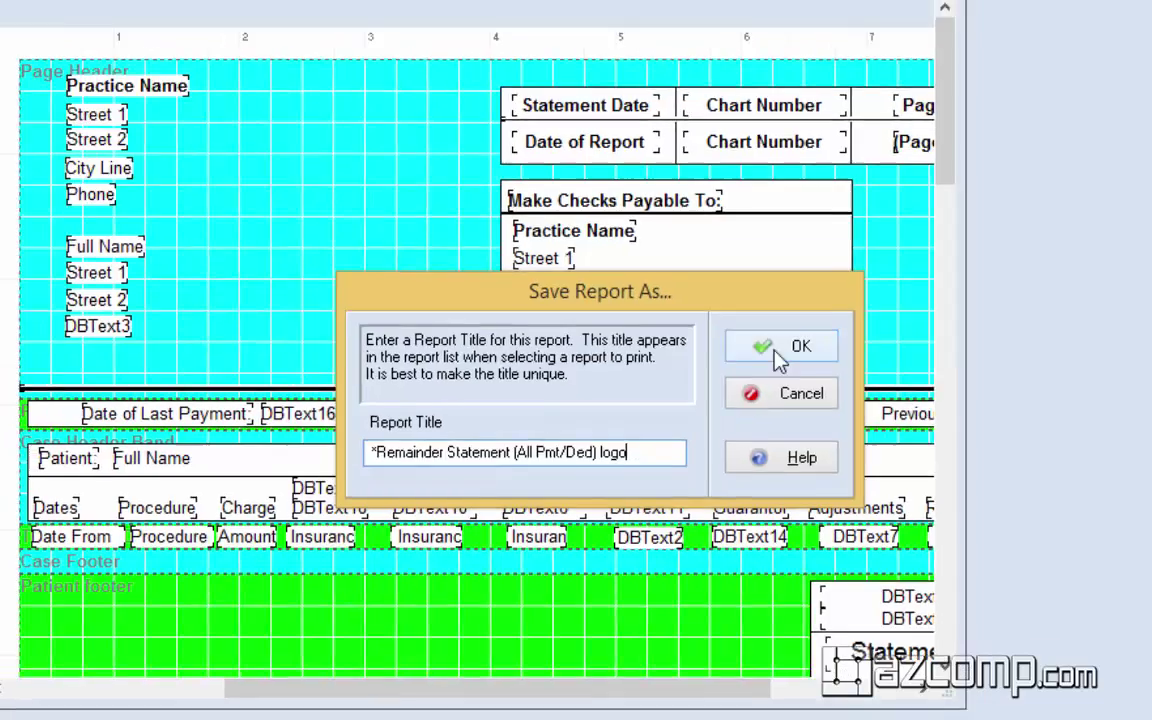
left_click(778, 338)
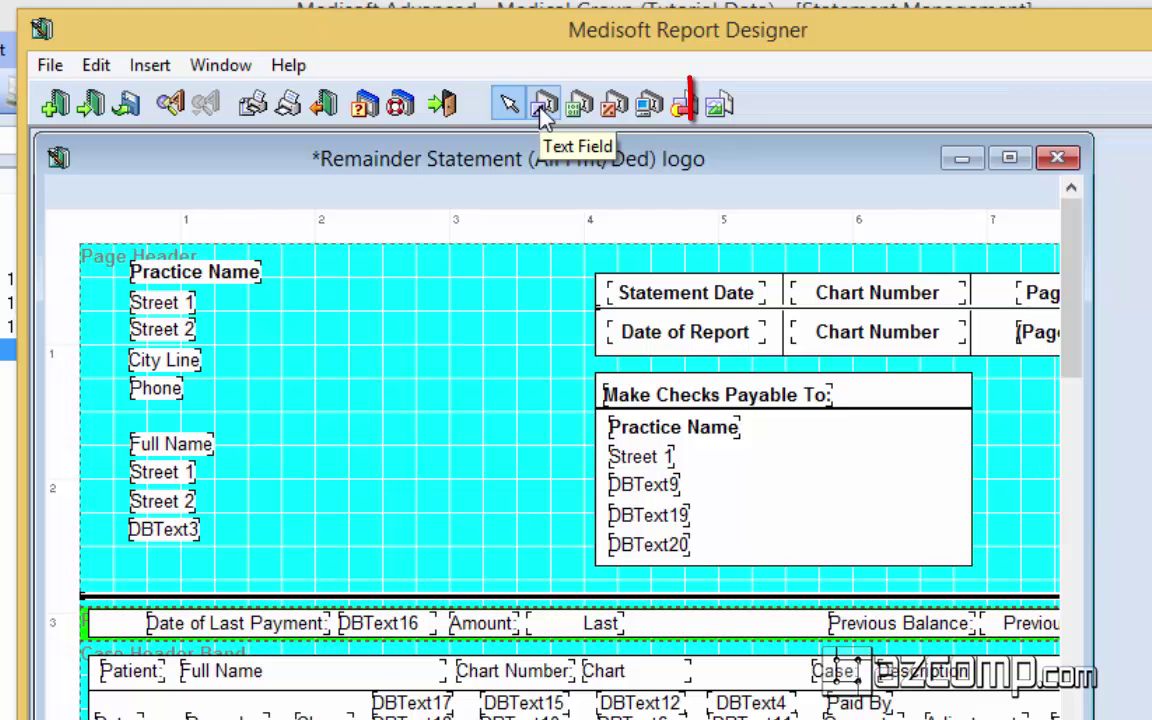
Step: Place an image in the page header loaded from the gph caduceus file, set to Stretch
left_click(720, 110)
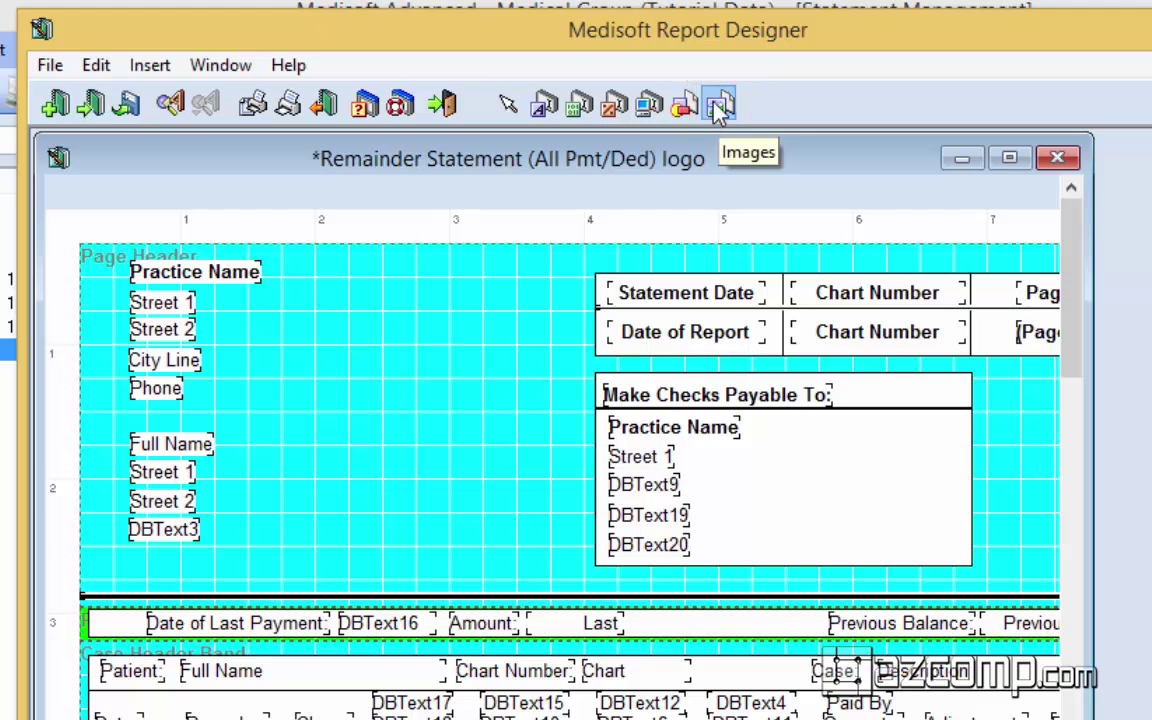
left_click(330, 340)
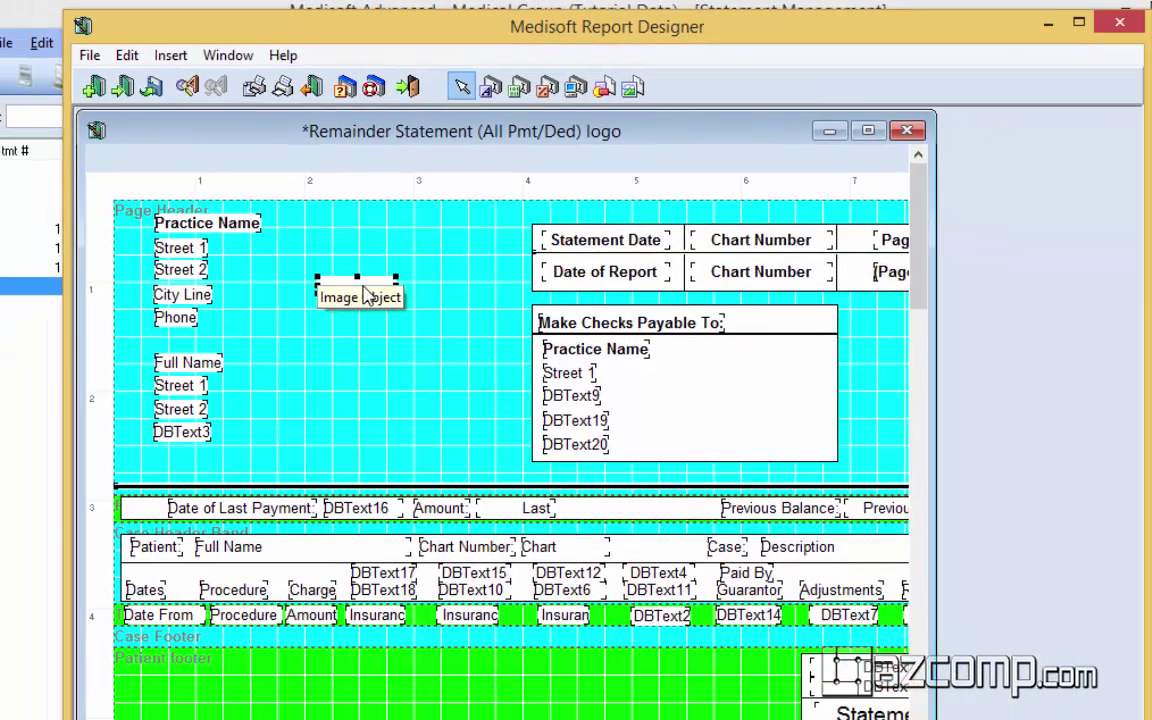
double_click(390, 358)
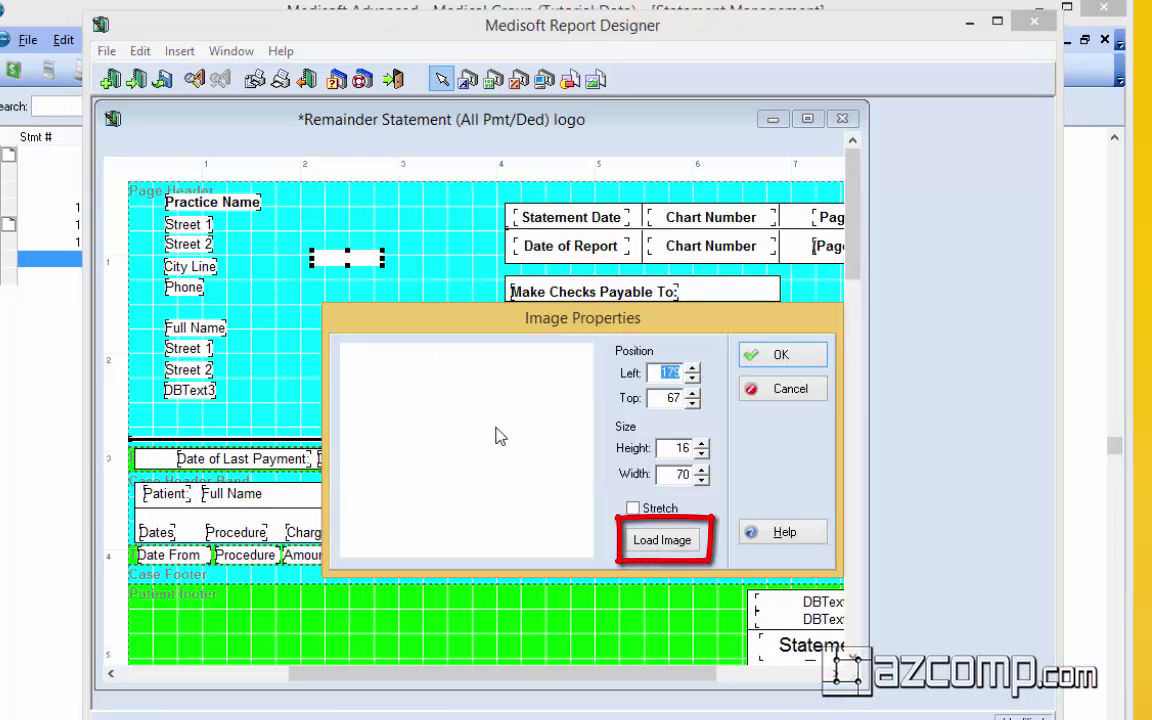
left_click(674, 549)
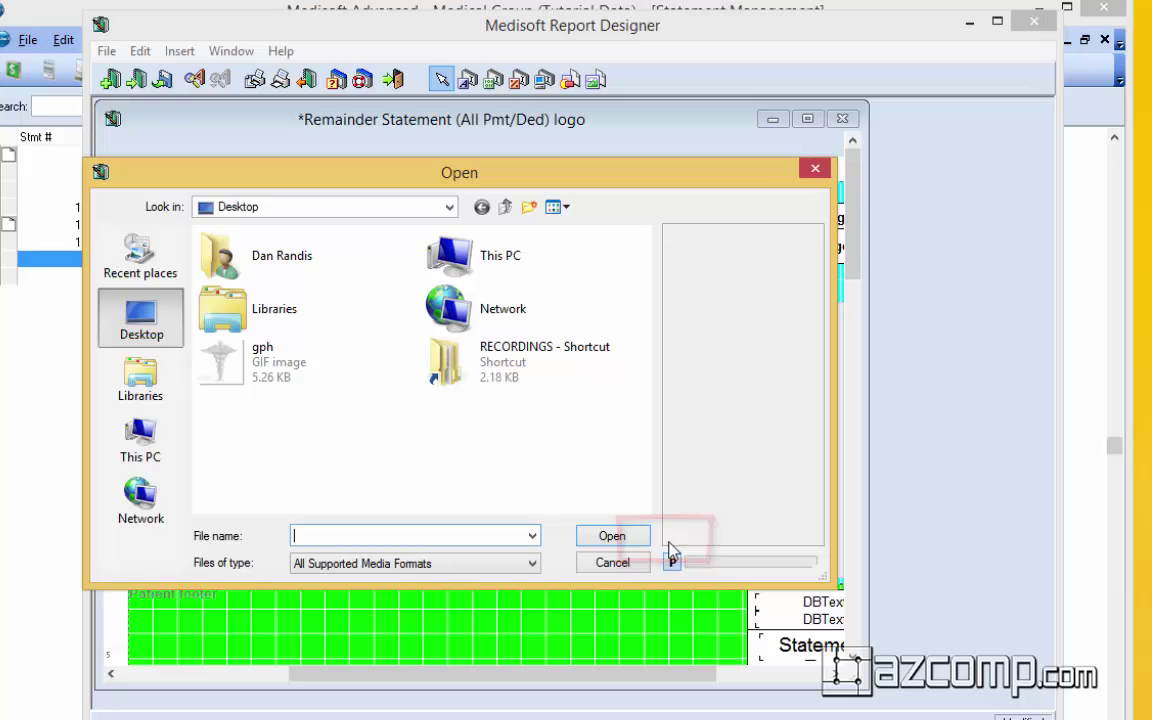
double_click(248, 372)
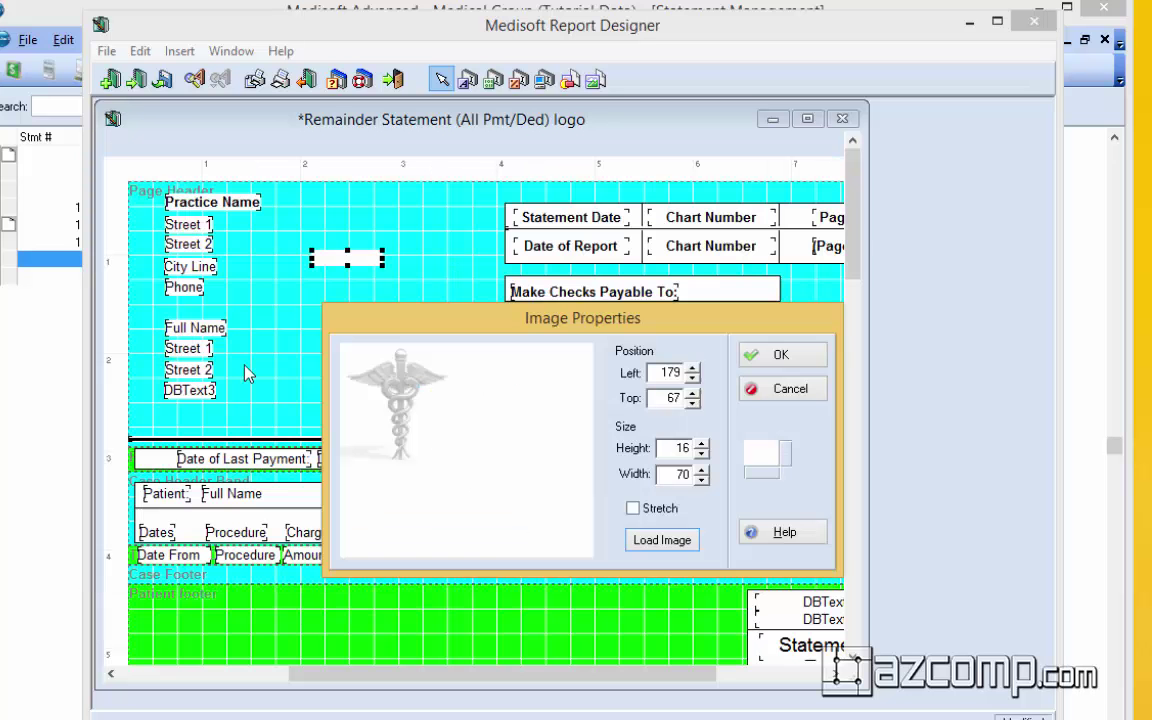
left_click(634, 509)
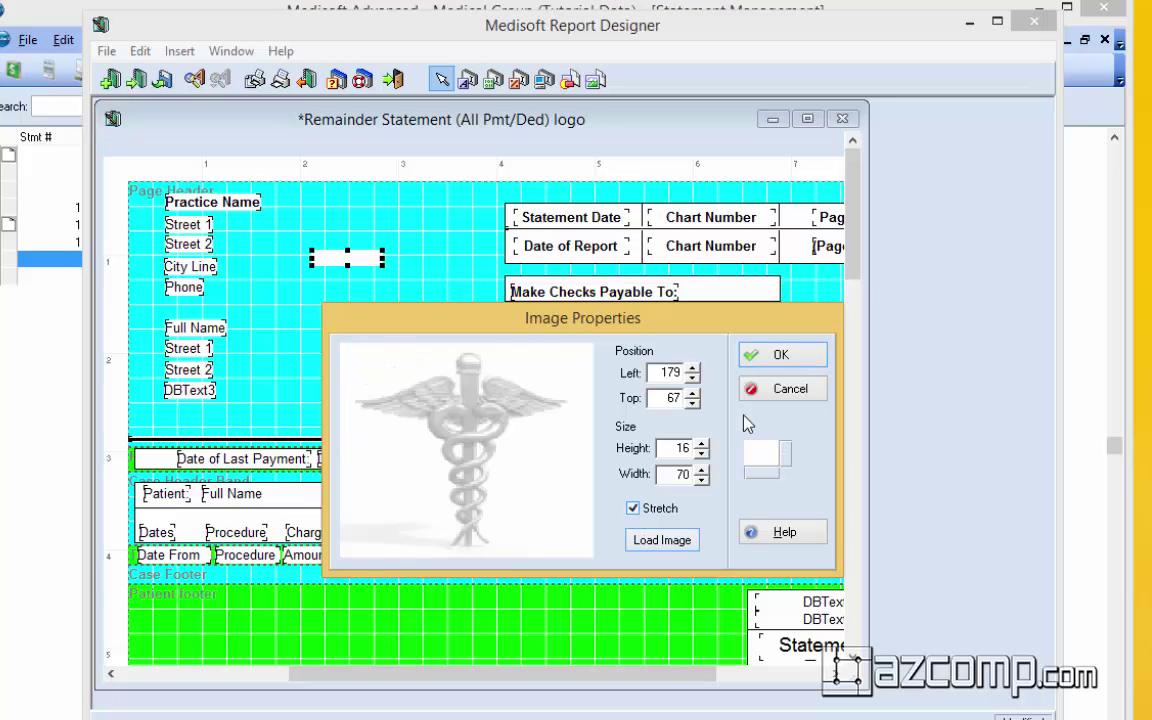
left_click(779, 357)
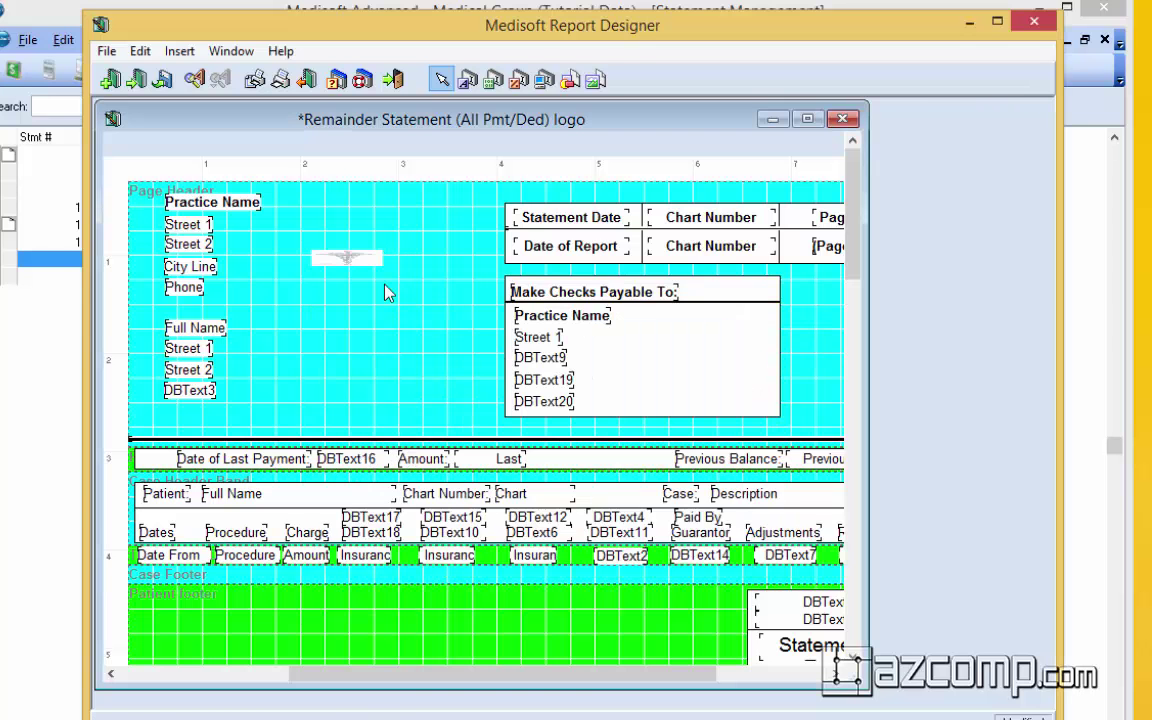
Step: Enlarge the caduceus image and move it over the Practice Name through Phone labels
left_click(355, 262)
left_click(349, 265)
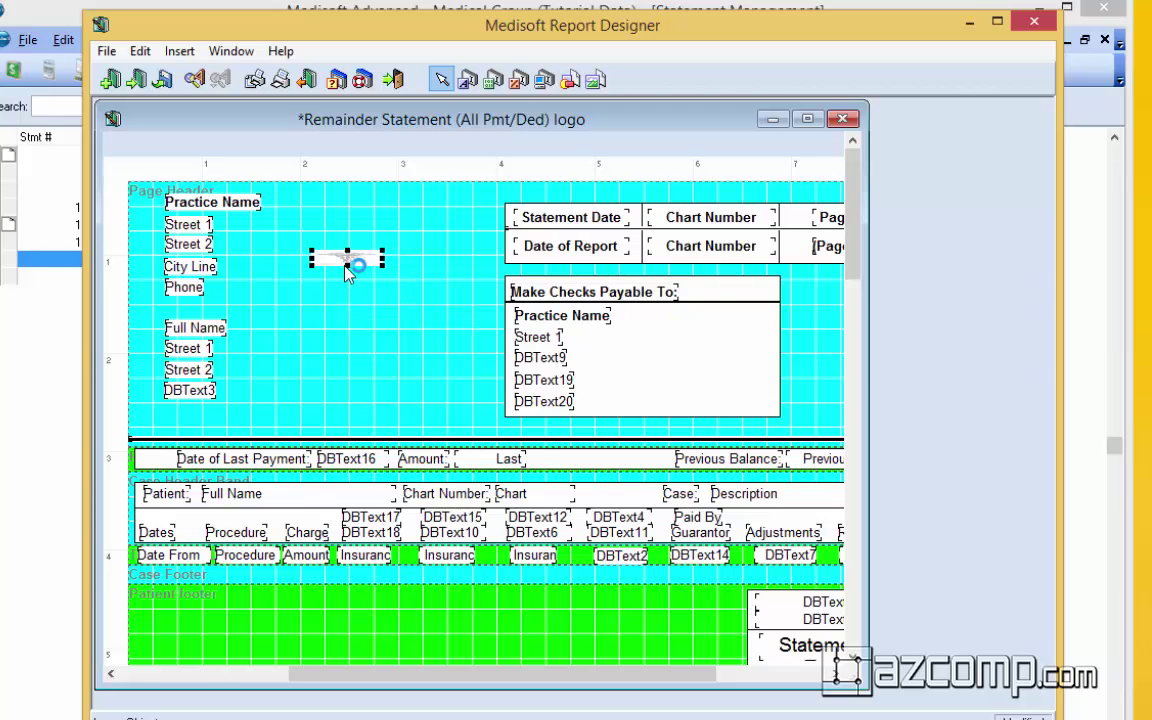
left_click_drag(346, 265, 348, 336)
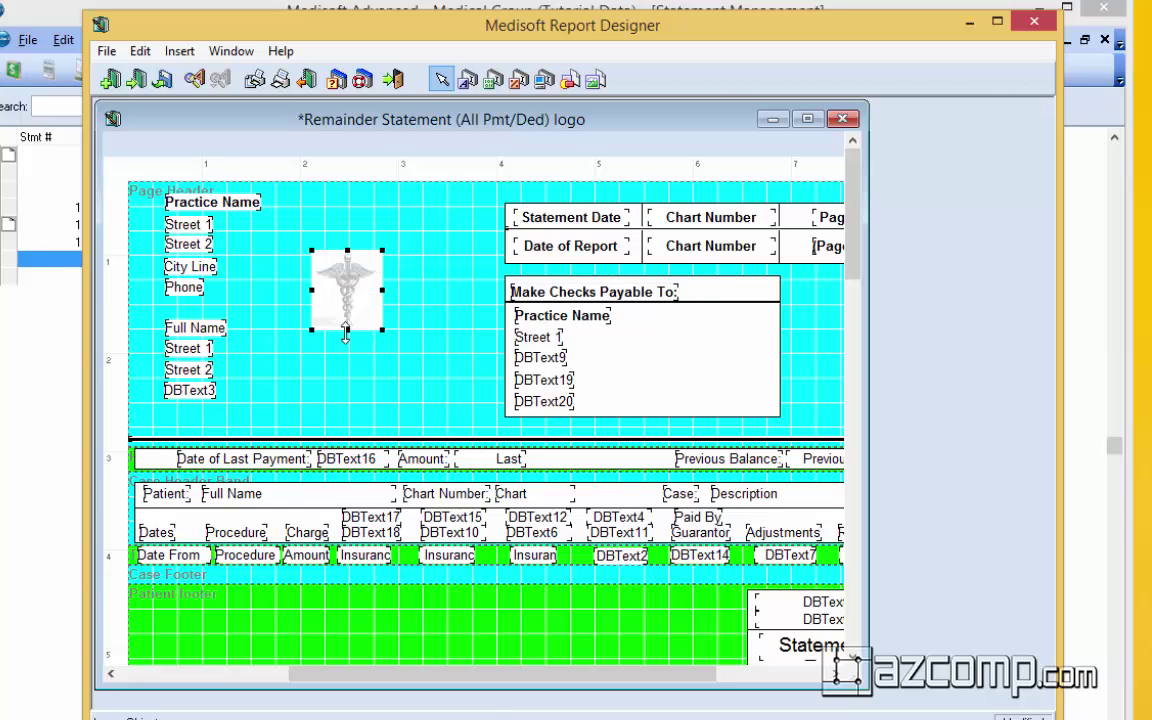
left_click_drag(309, 279, 218, 272)
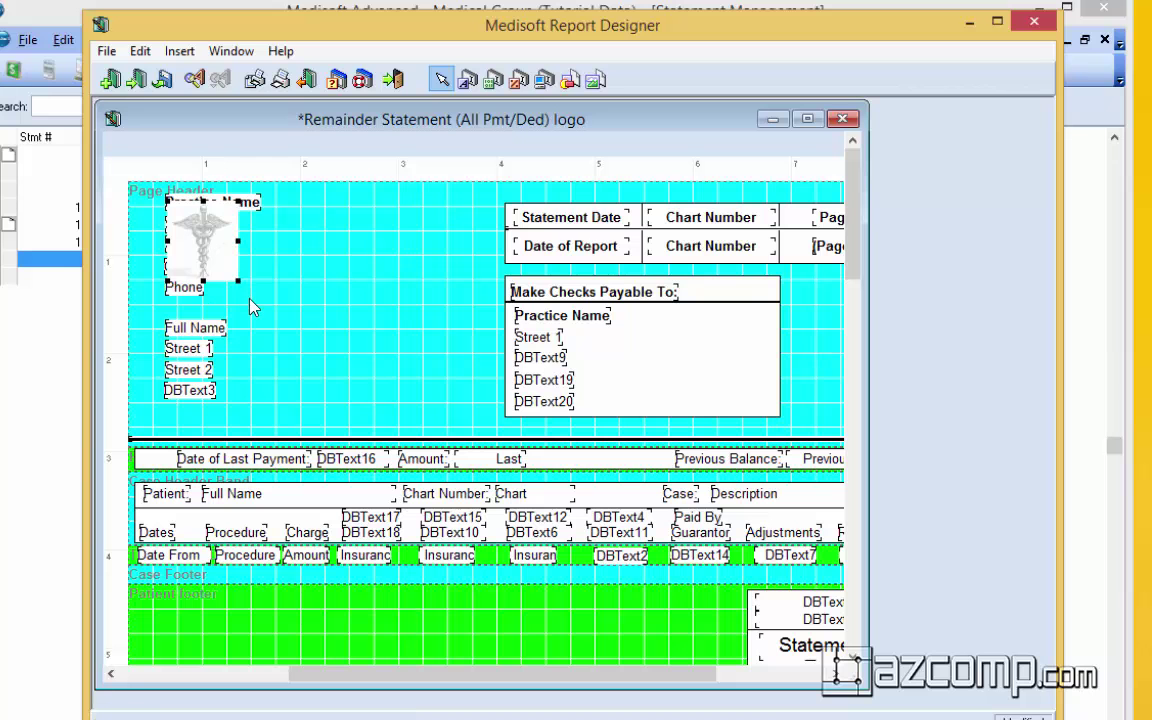
left_click_drag(238, 280, 247, 296)
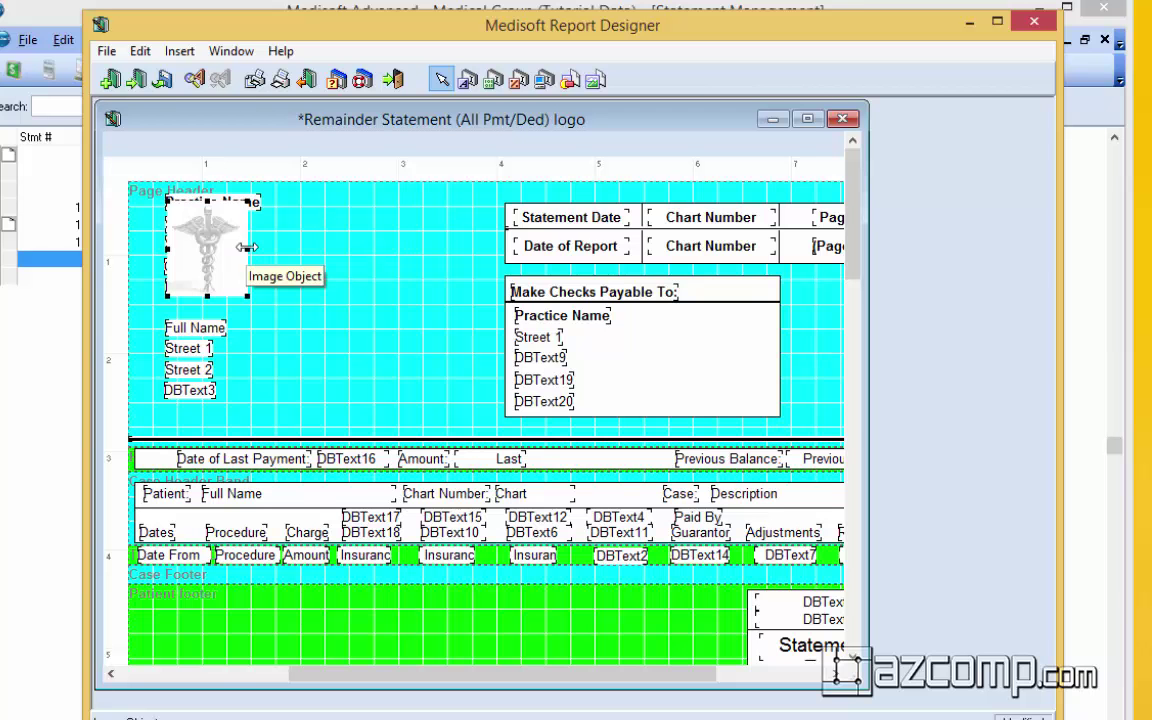
left_click_drag(252, 247, 261, 248)
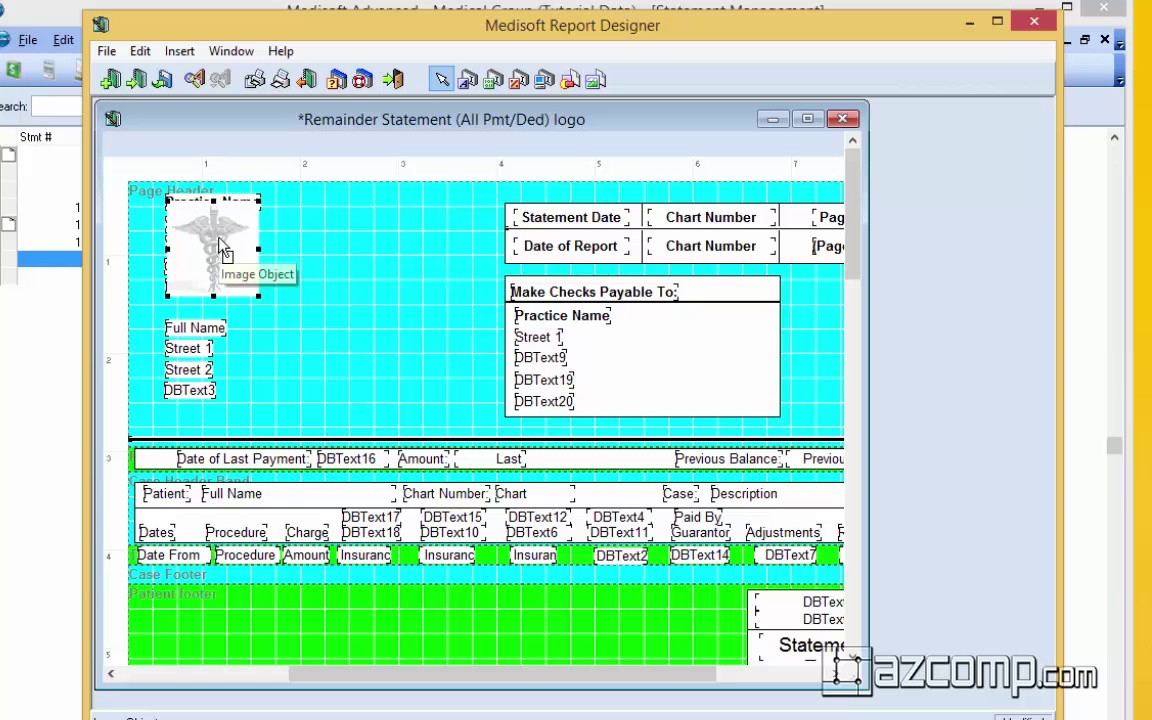
left_click_drag(222, 248, 216, 245)
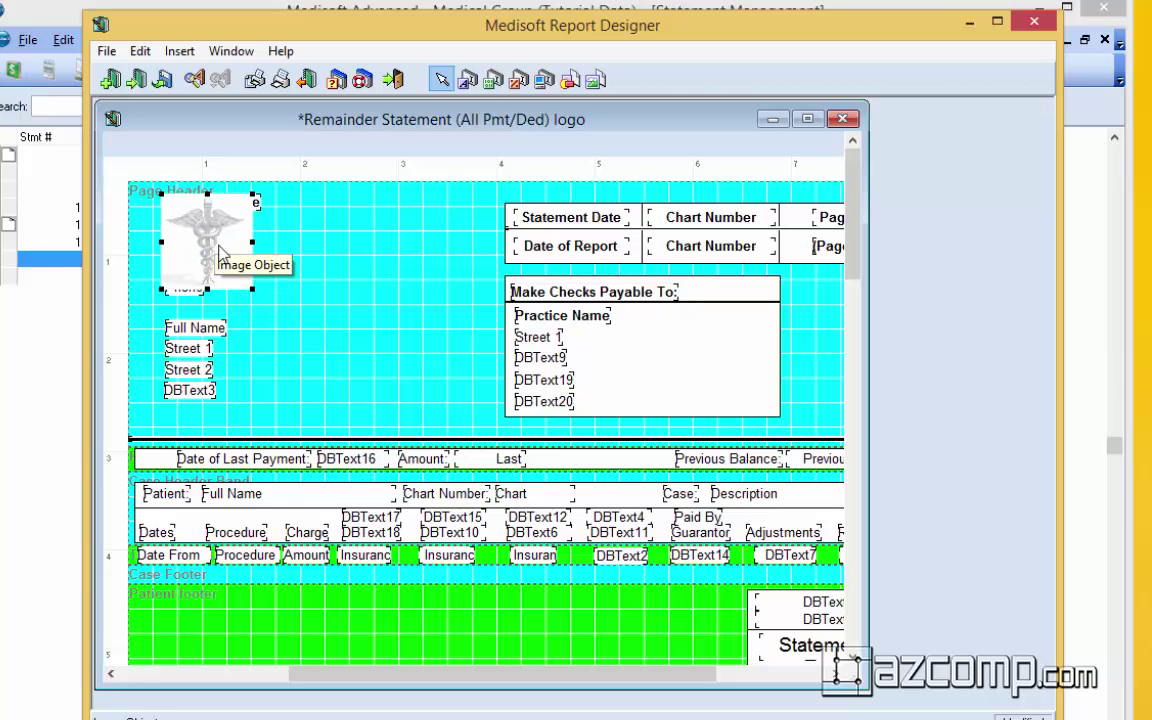
Step: Confirm the logo's image properties and send it behind the practice address fields
right_click(226, 246)
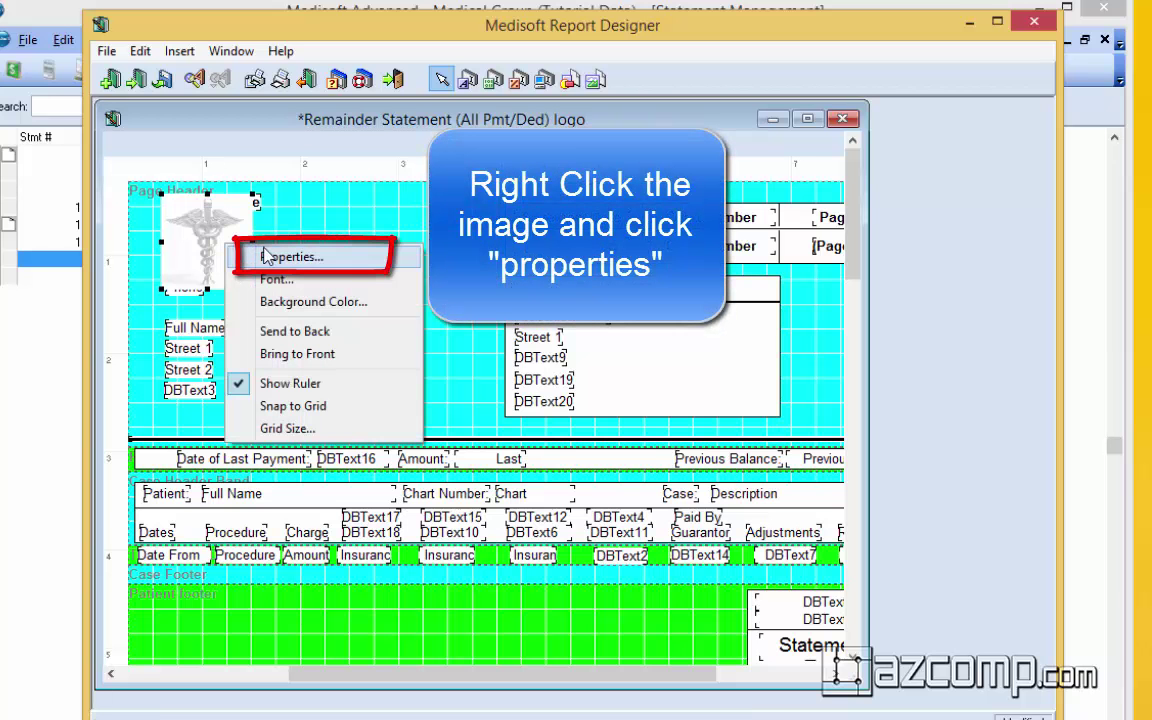
left_click(266, 257)
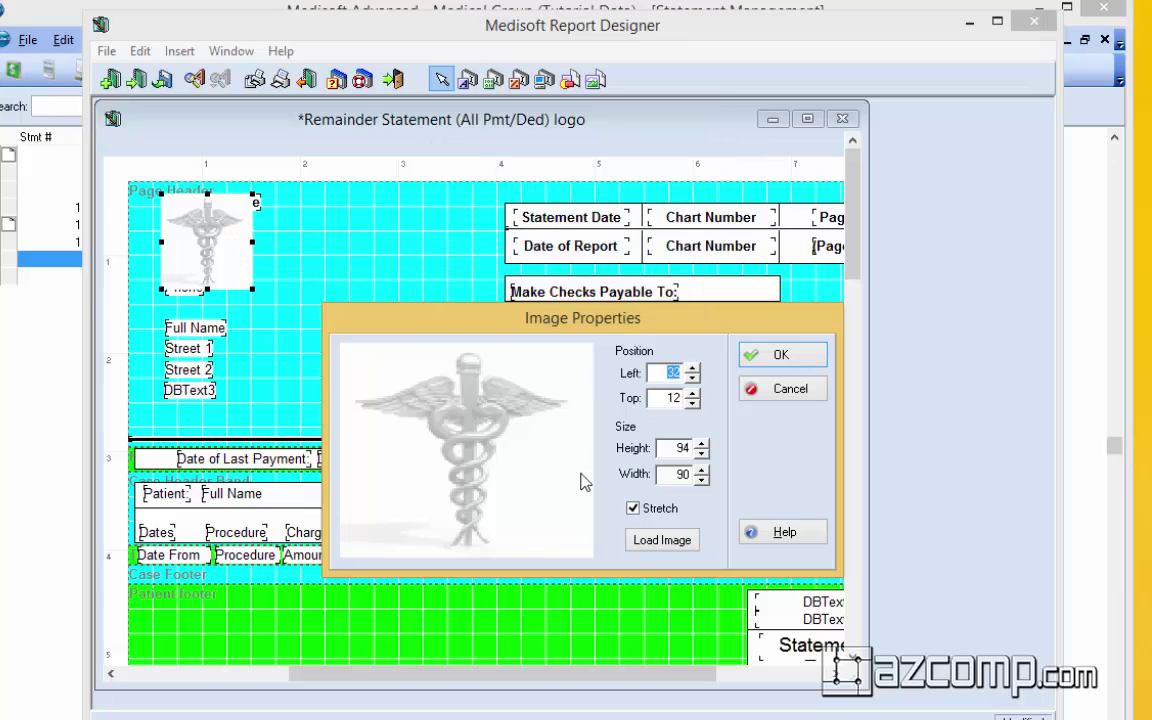
left_click(780, 357)
right_click(231, 267)
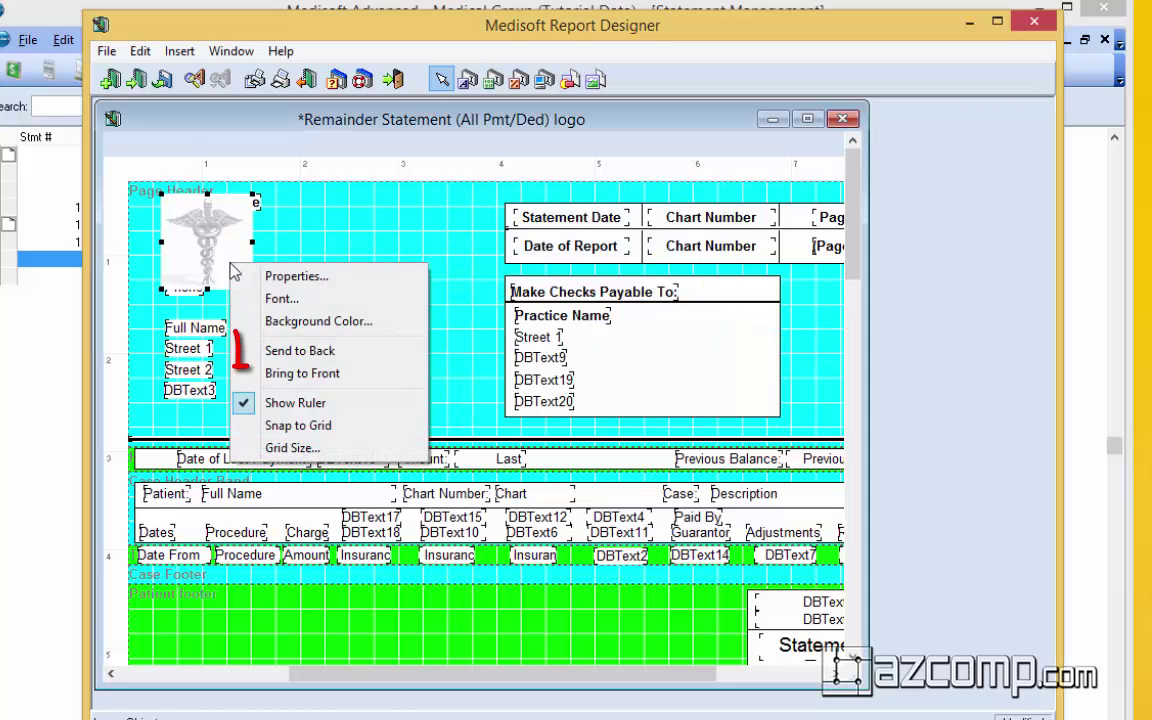
left_click(285, 359)
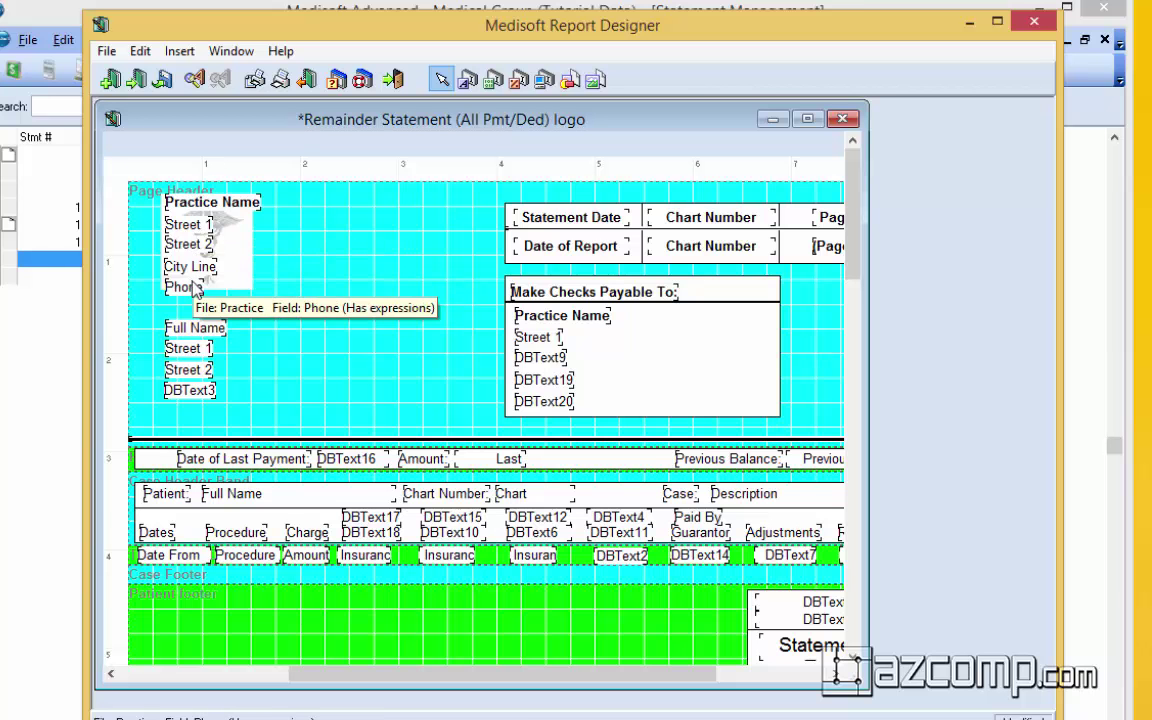
Step: Give the Practice Name field a transparent background
double_click(195, 205)
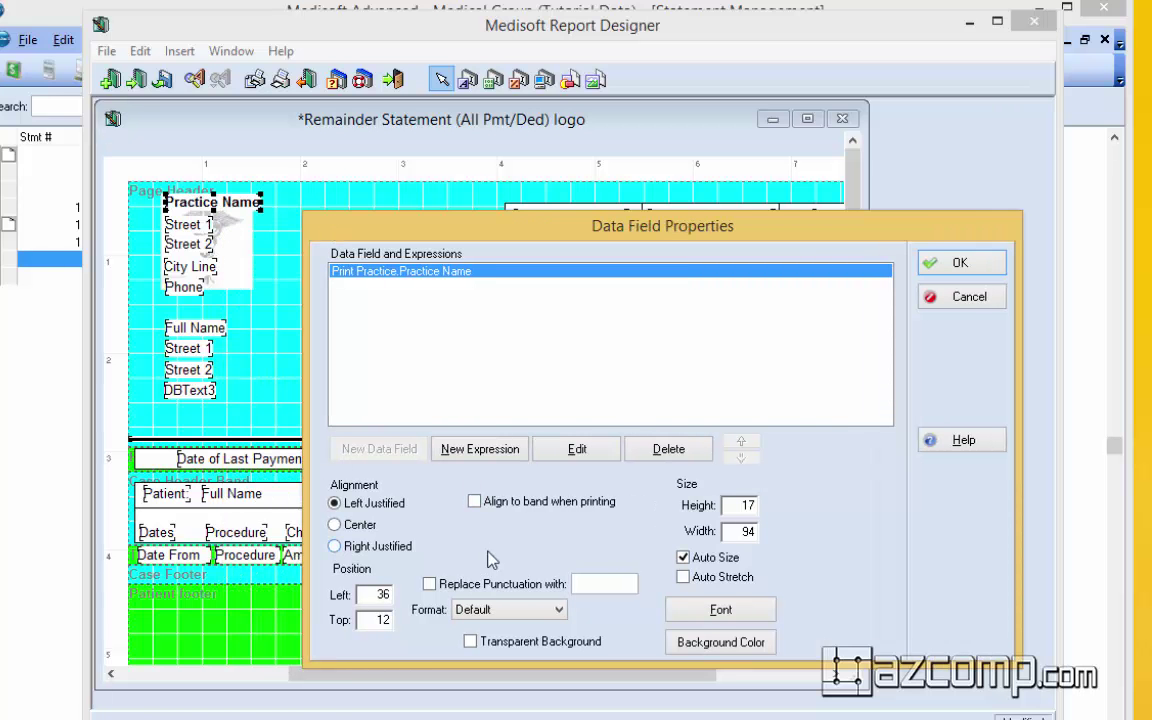
left_click(945, 311)
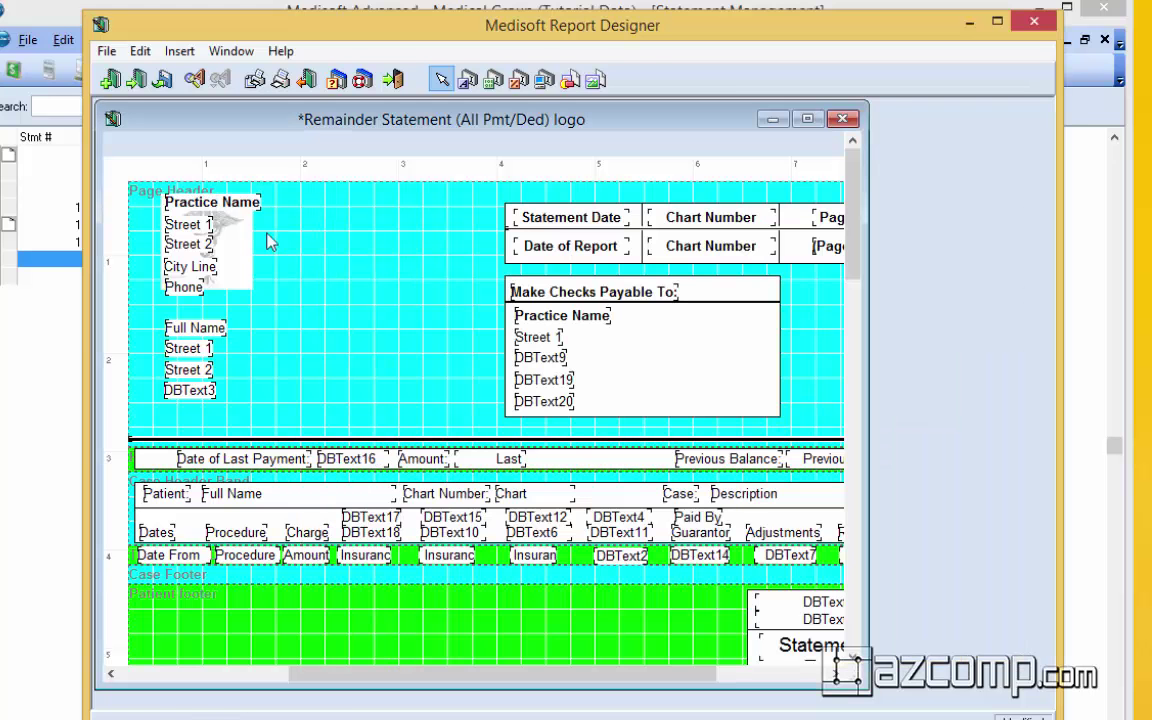
double_click(216, 207)
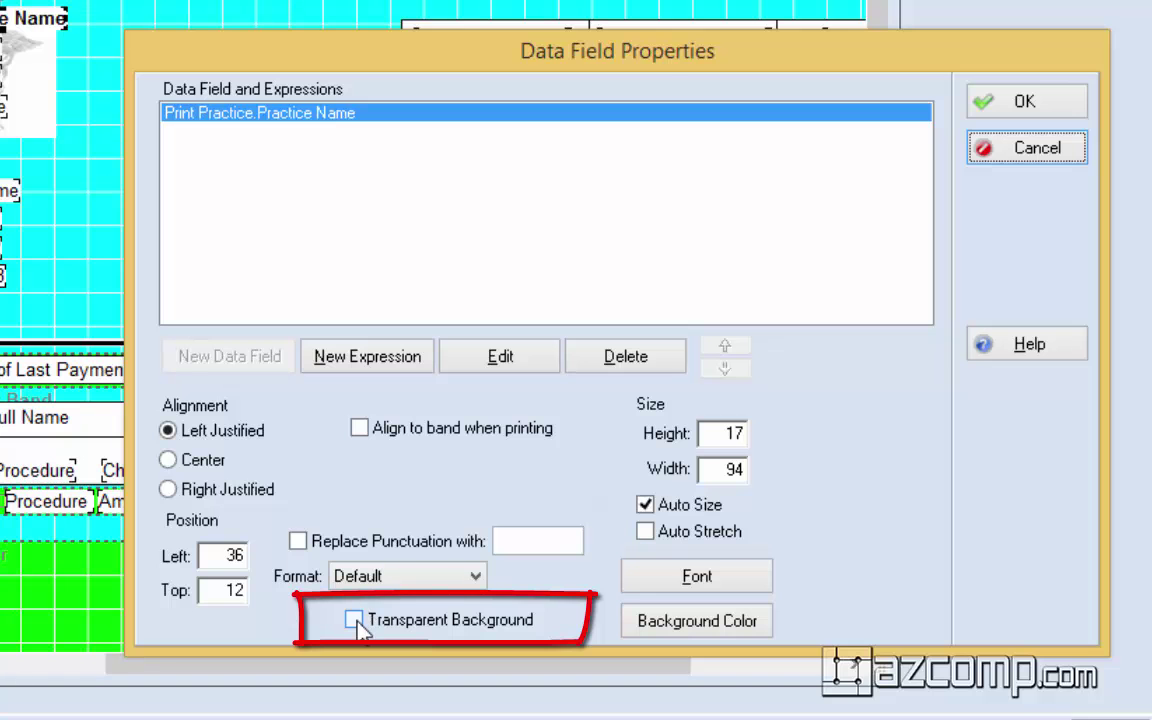
left_click(355, 620)
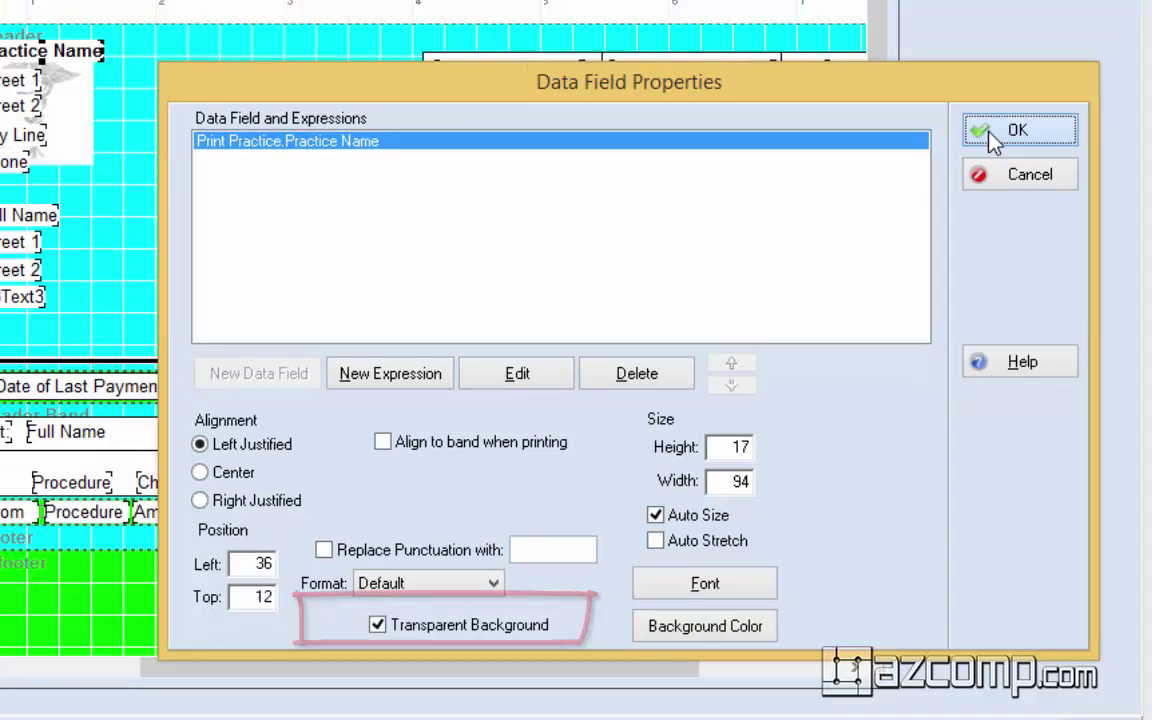
left_click(1000, 101)
Step: Make the Street 1 and Street 2 field backgrounds transparent
left_click(150, 176)
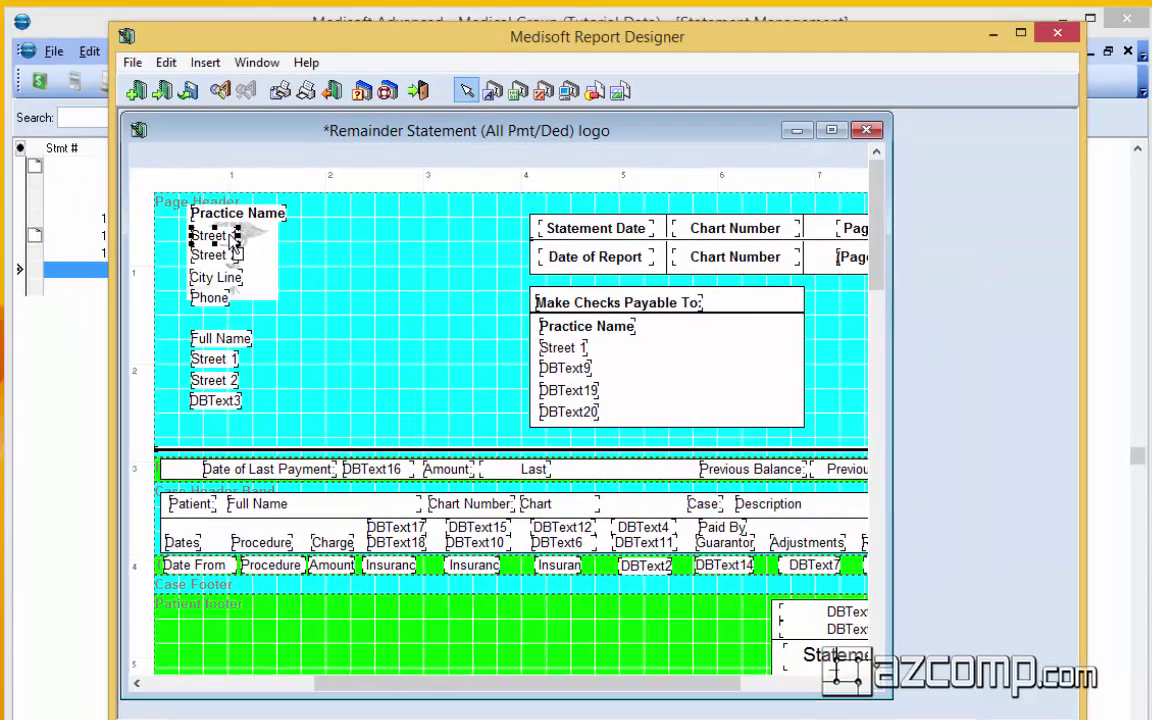
double_click(232, 240)
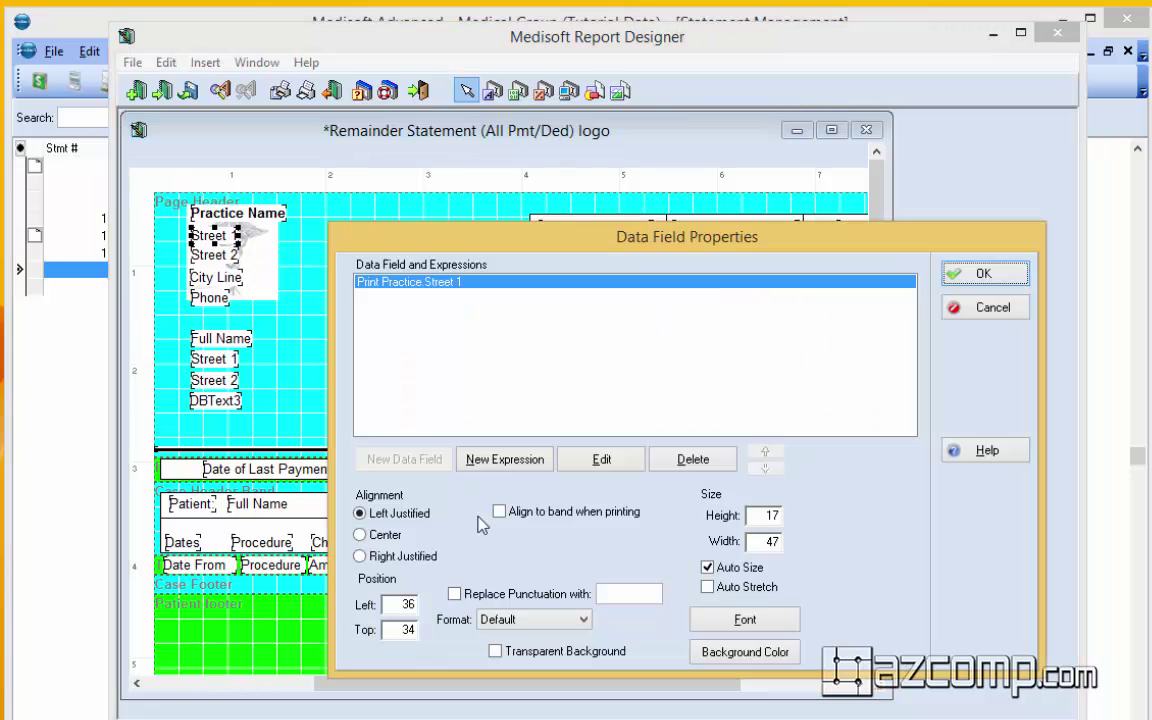
left_click(496, 652)
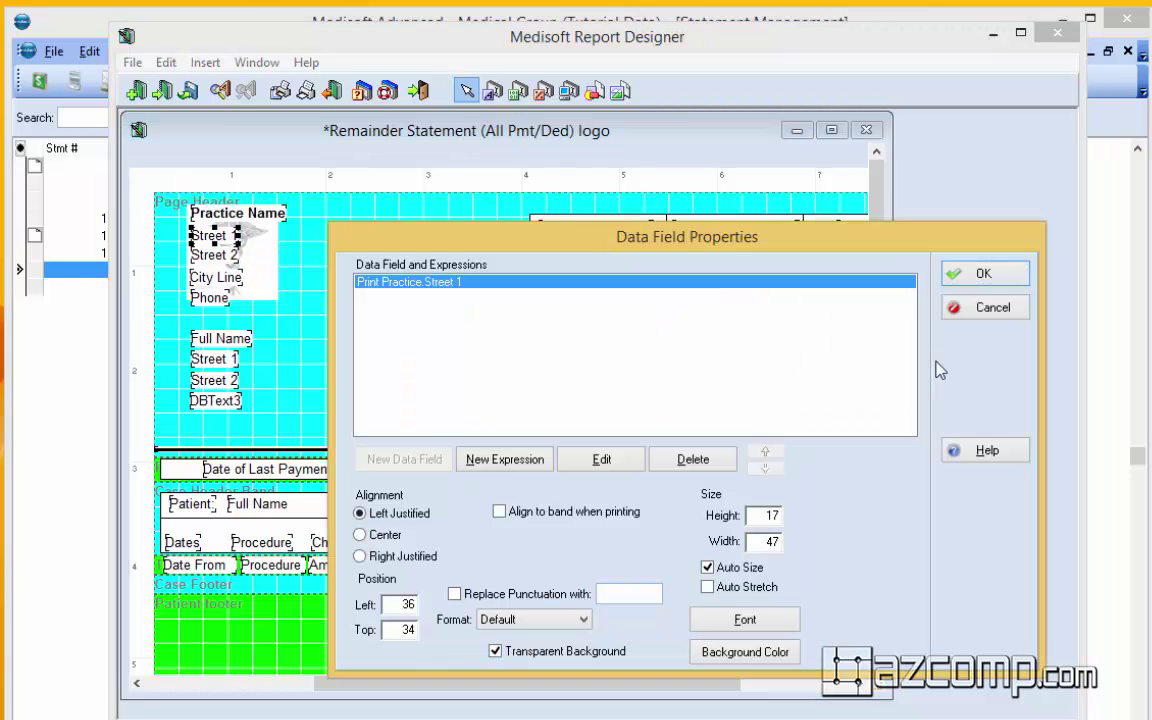
left_click(982, 276)
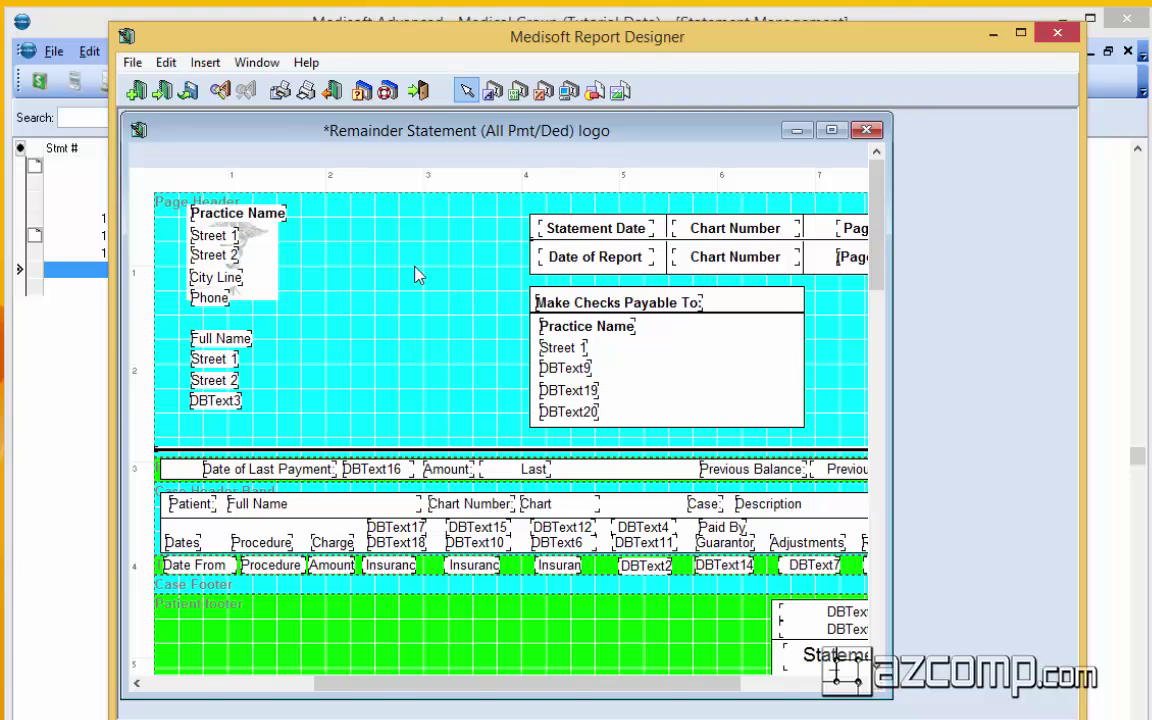
right_click(232, 258)
left_click(250, 264)
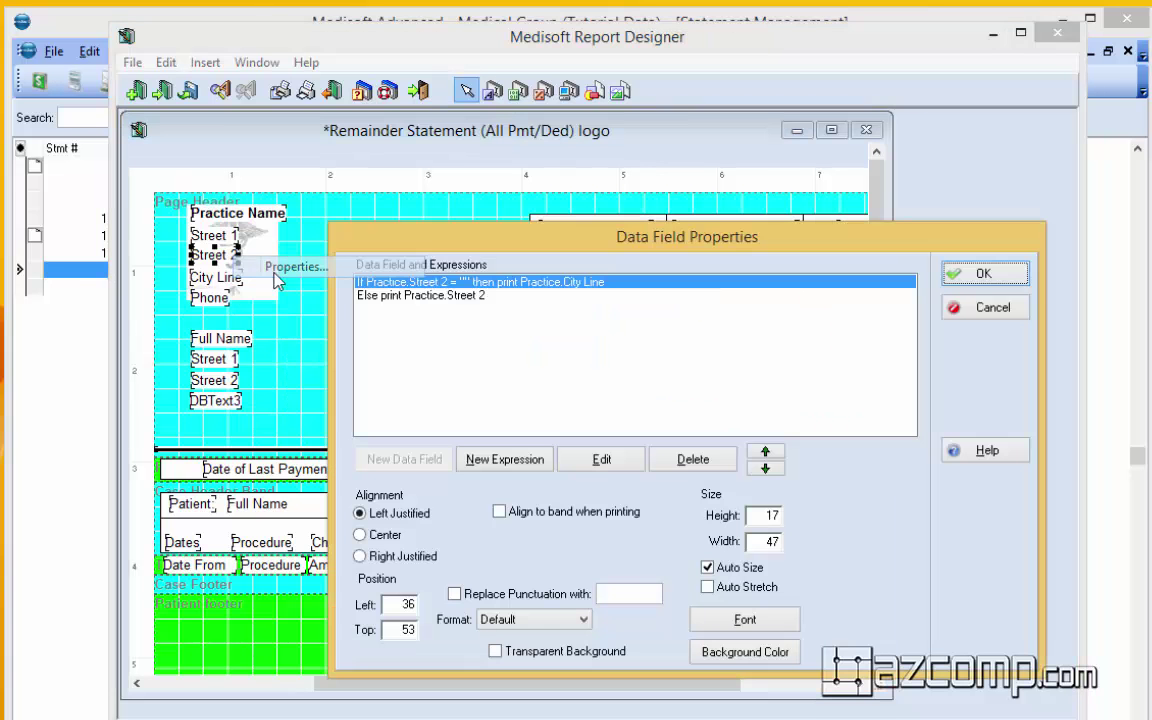
left_click(495, 651)
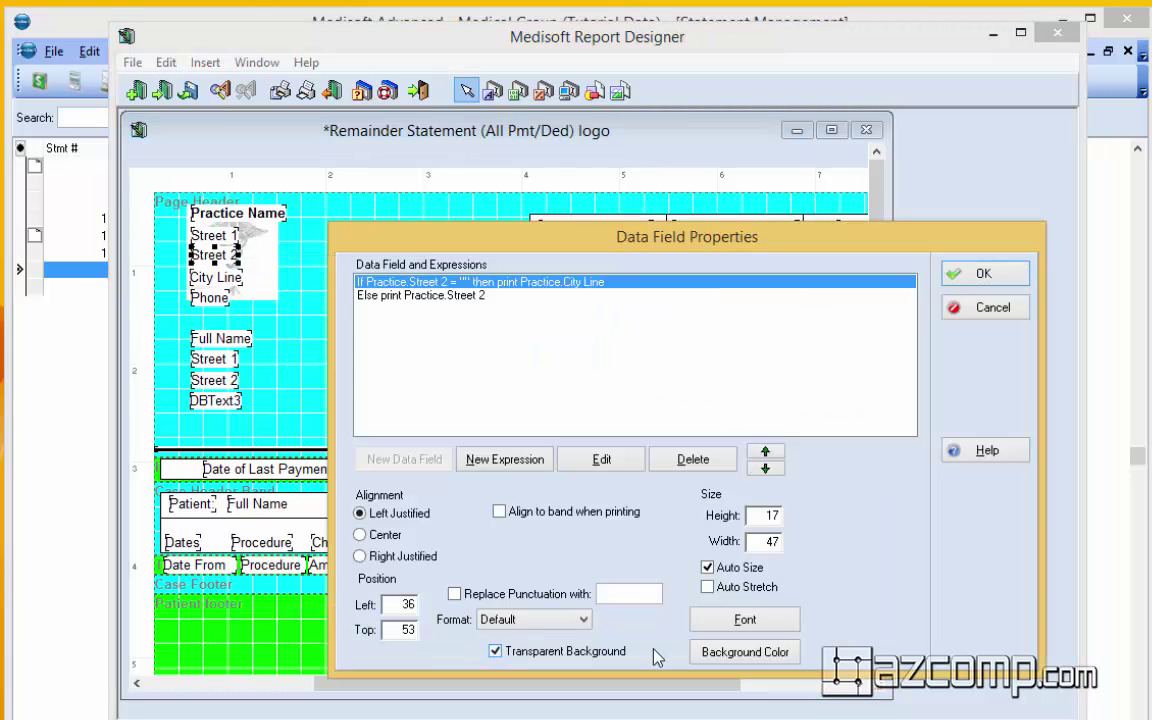
left_click(977, 276)
Step: Make the City Line and Phone field backgrounds transparent
left_click(226, 281)
right_click(227, 285)
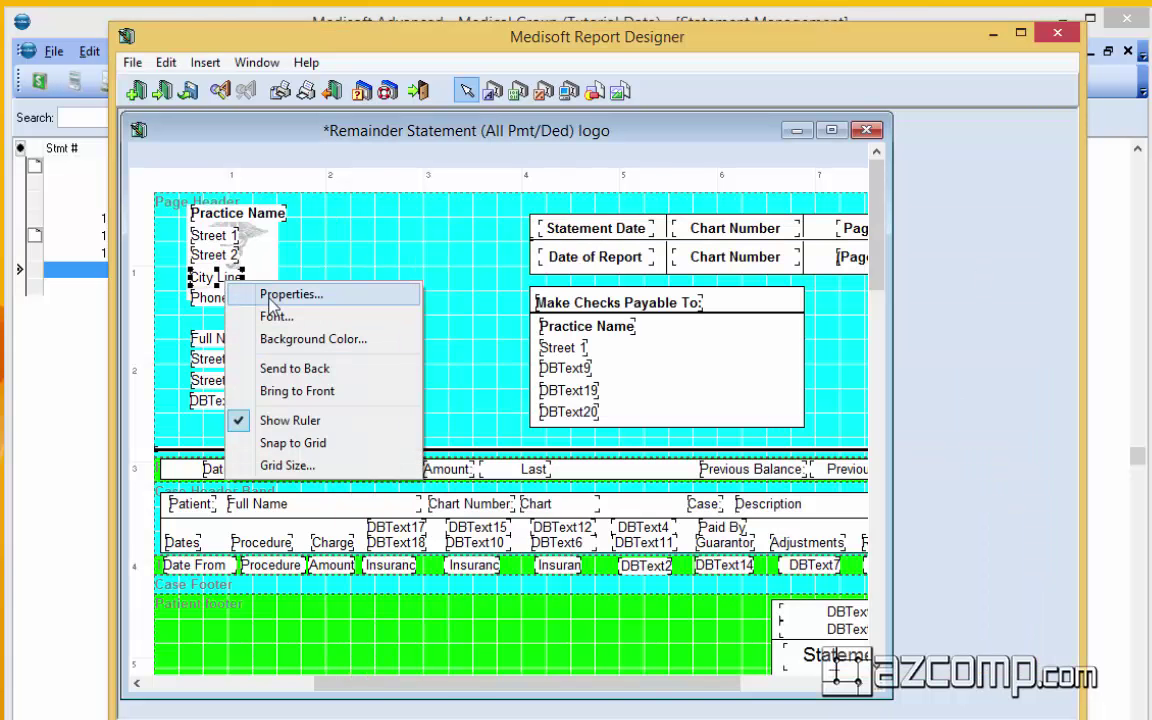
left_click(250, 293)
left_click(541, 648)
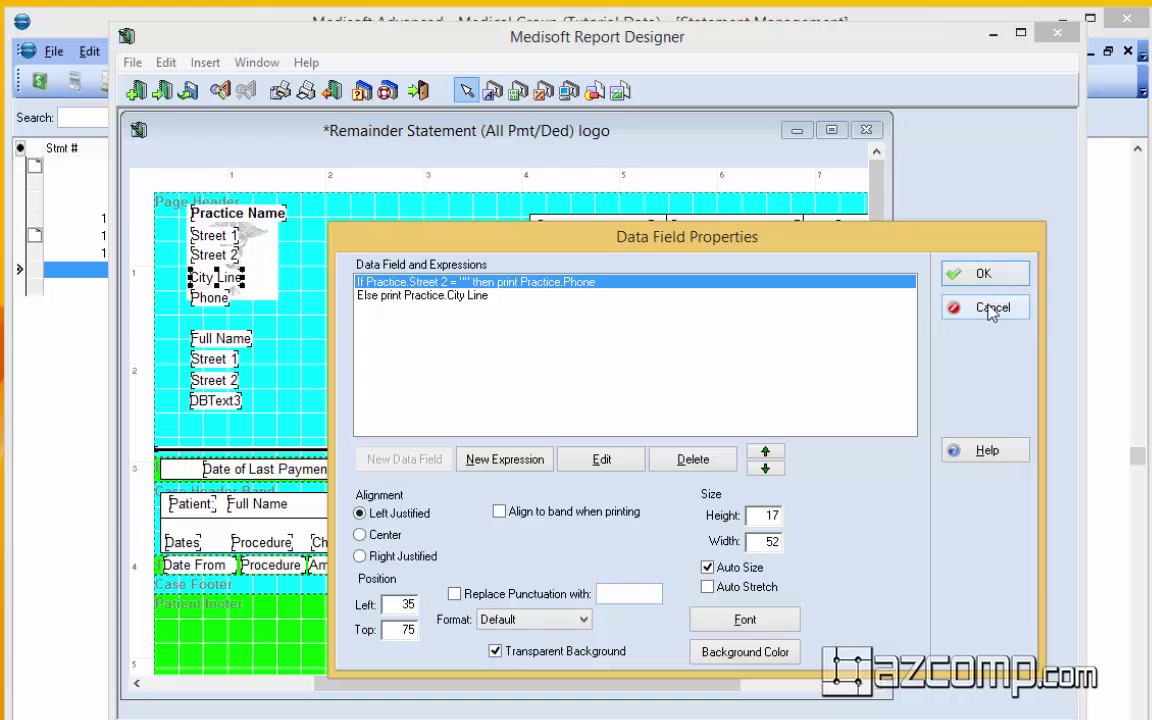
left_click(977, 278)
left_click(222, 300)
right_click(224, 294)
left_click(248, 310)
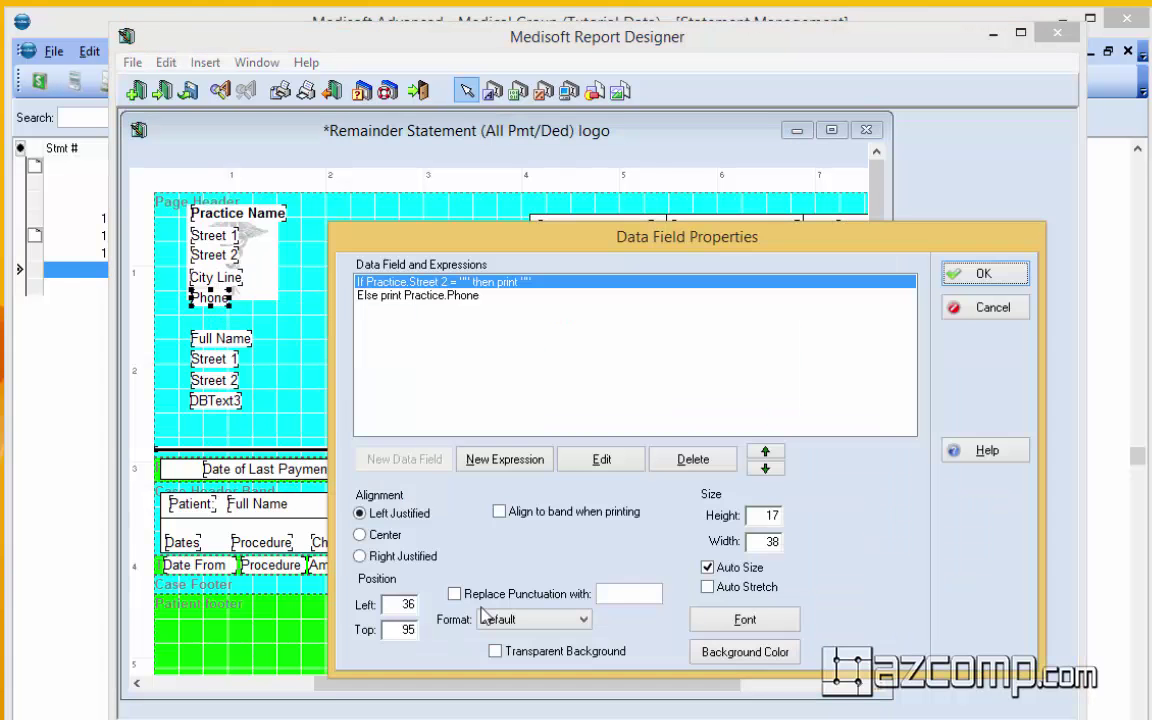
left_click(495, 651)
left_click(980, 275)
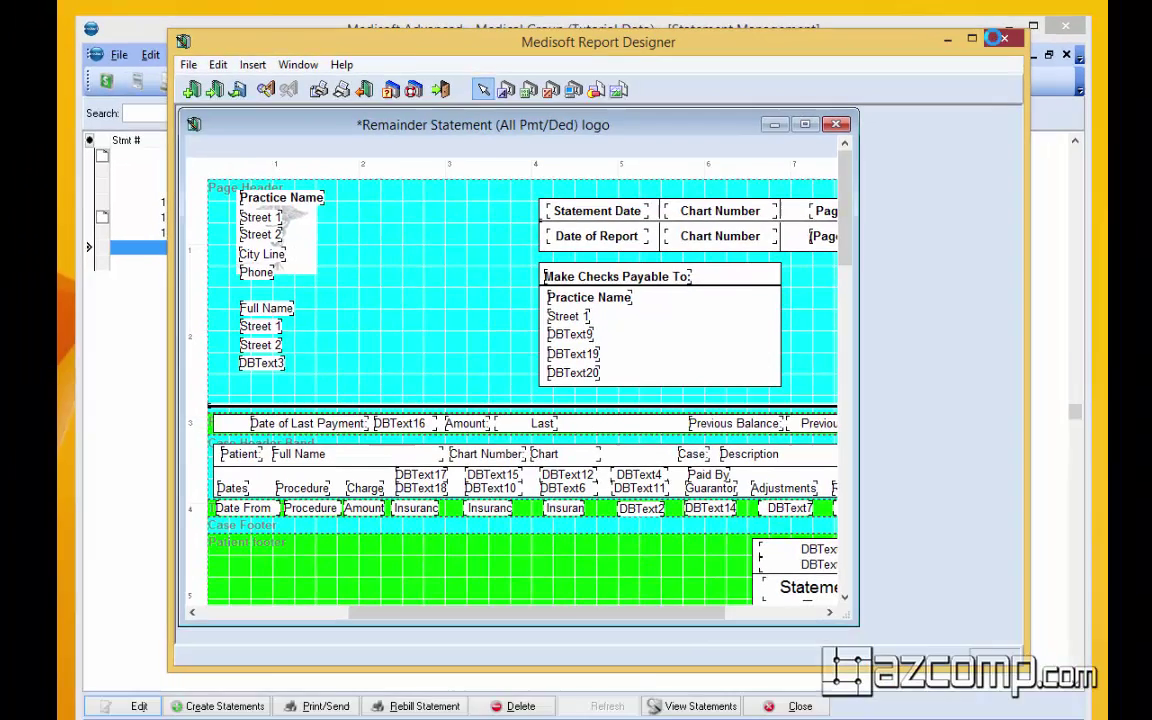
Step: Close the designer and print statements with the *Remainder Statement (All Pmt/Ded) logo report
left_click(1057, 33)
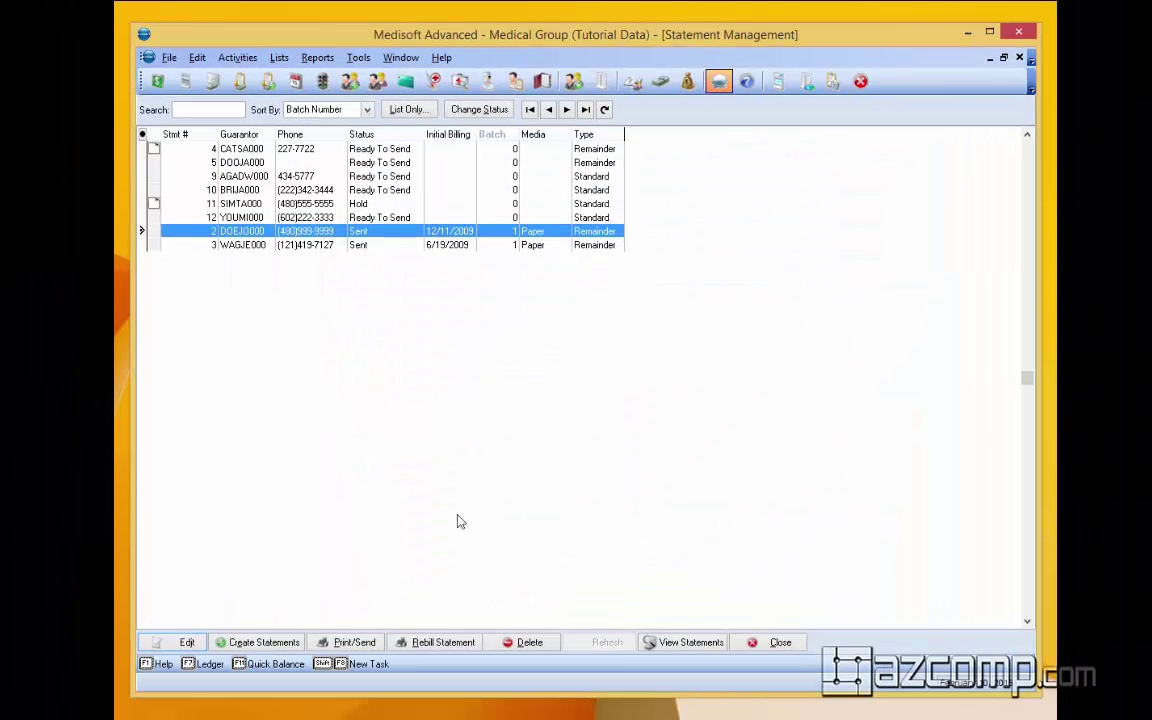
left_click(352, 642)
left_click(736, 368)
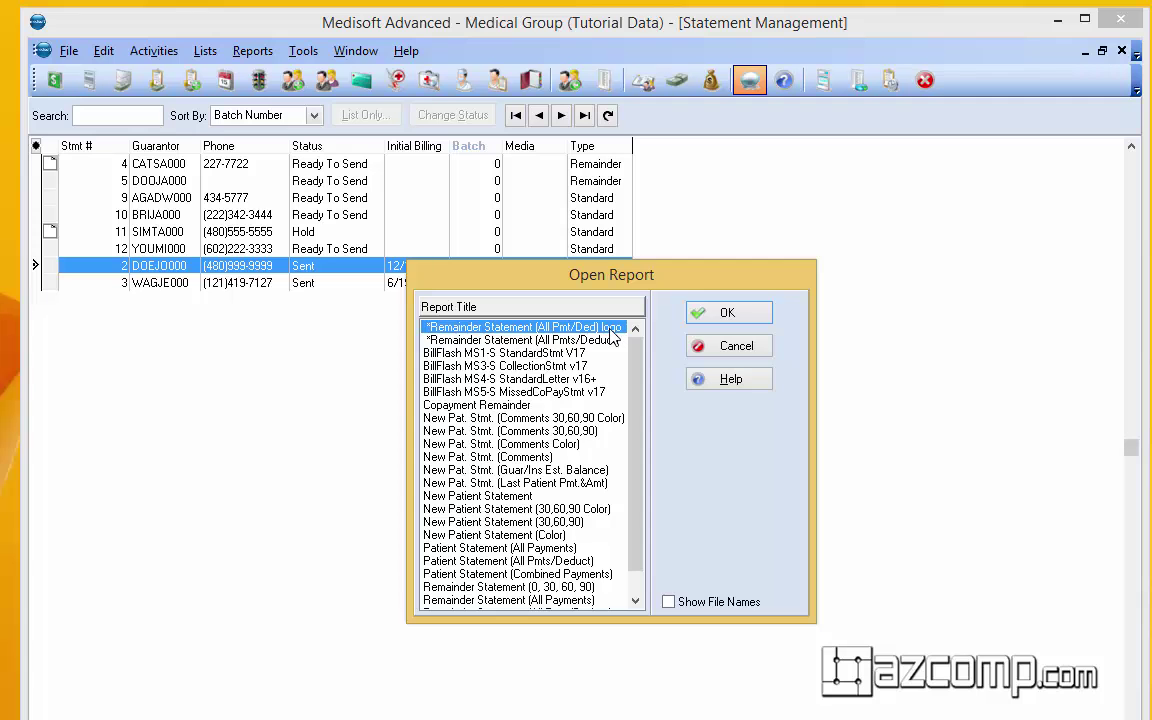
double_click(610, 331)
left_click(722, 408)
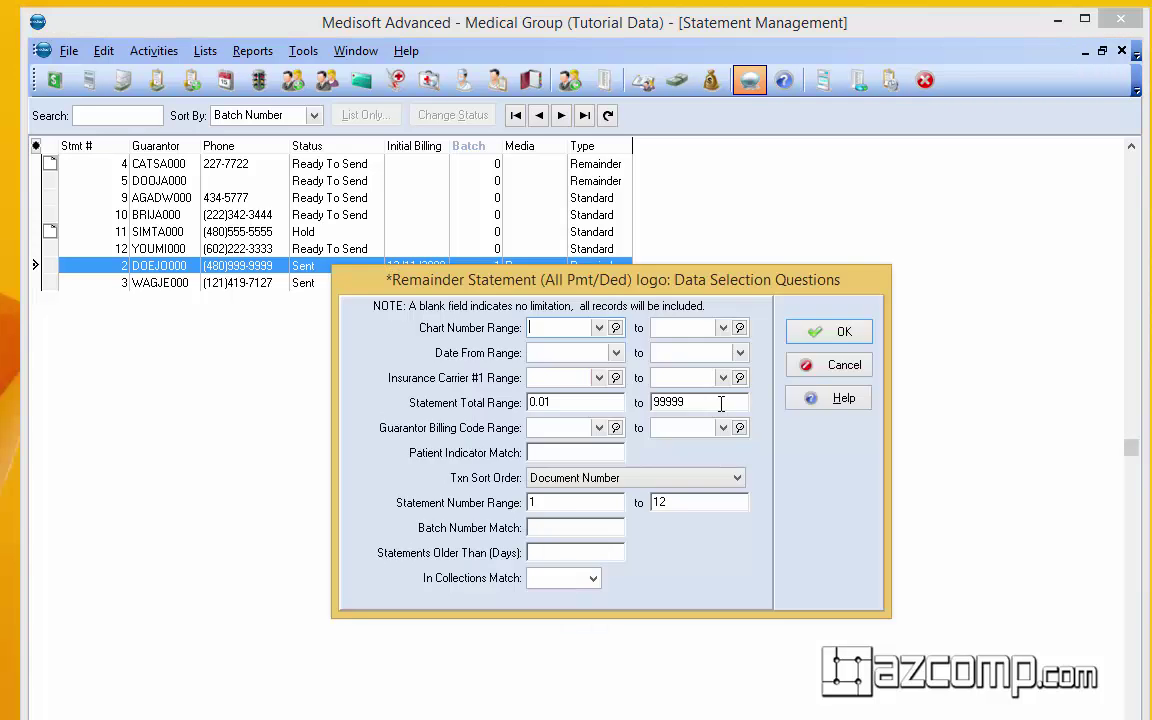
left_click(822, 336)
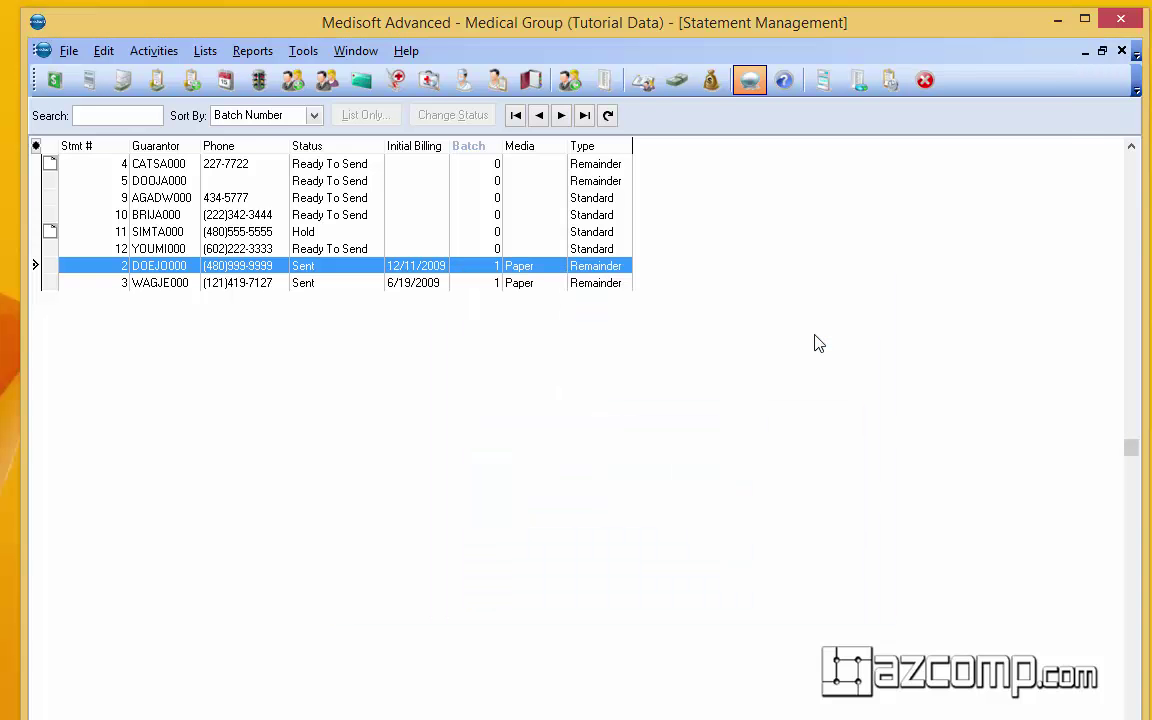